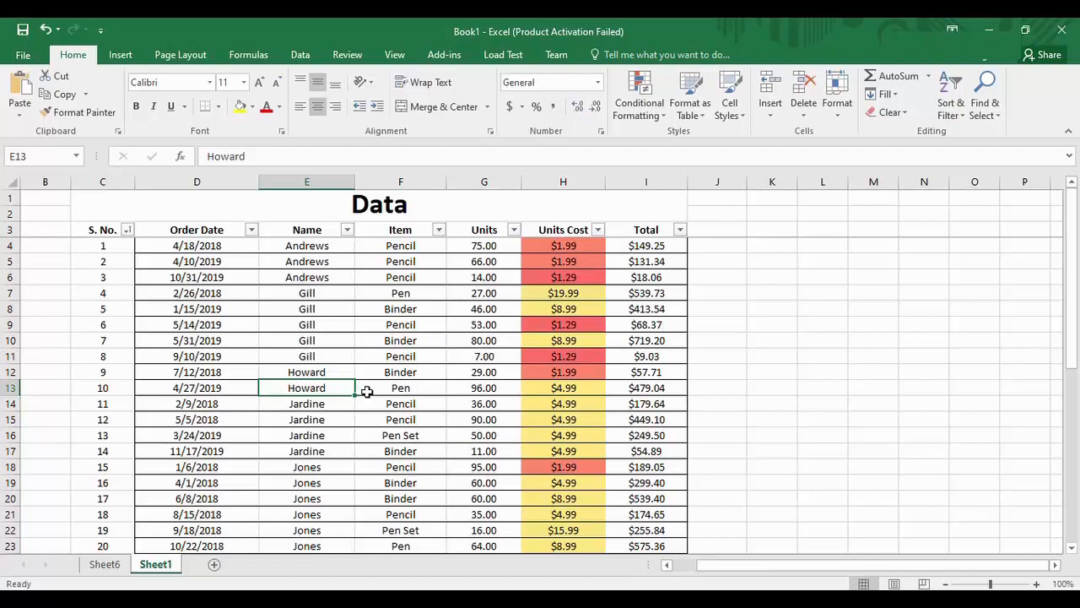
# Step: Start a PivotTable from the order data, using Sheet1!$C$3:$I$39 as the source range with its header row
pyautogui.click(367, 391)
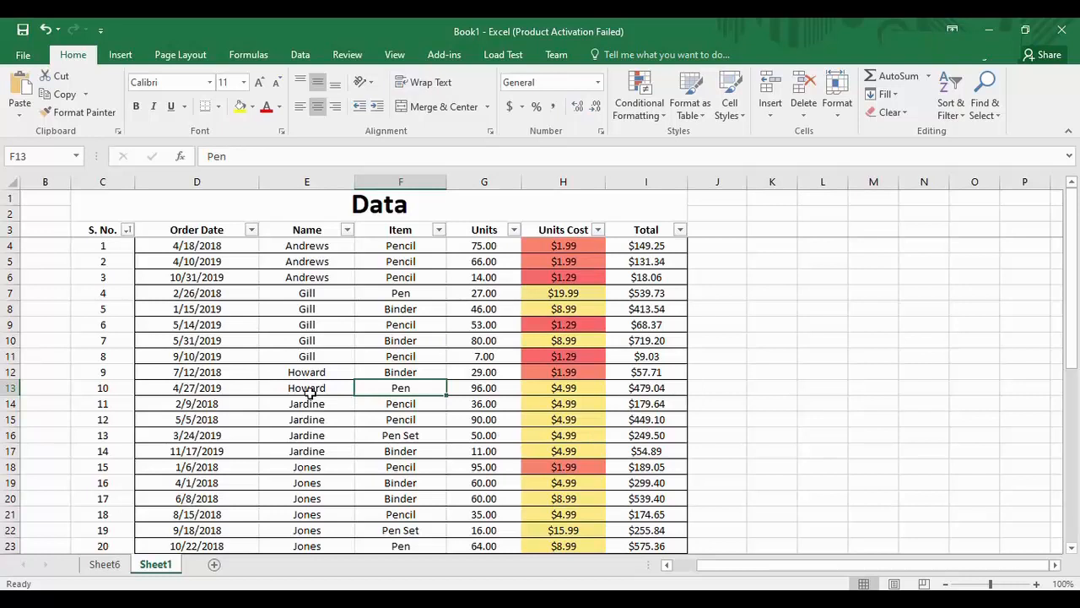
pyautogui.click(116, 56)
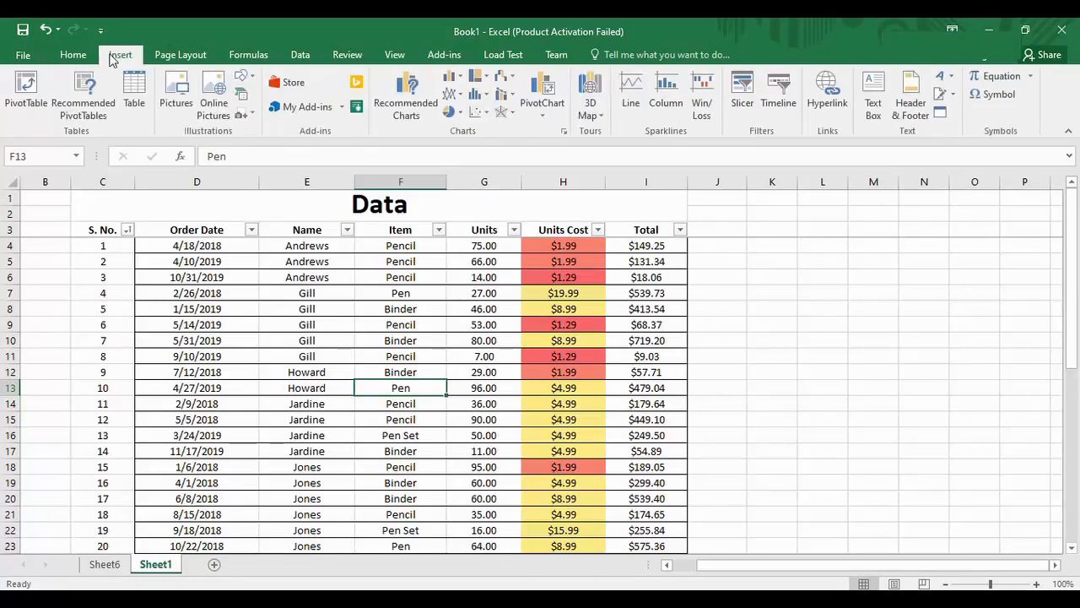
pyautogui.click(34, 100)
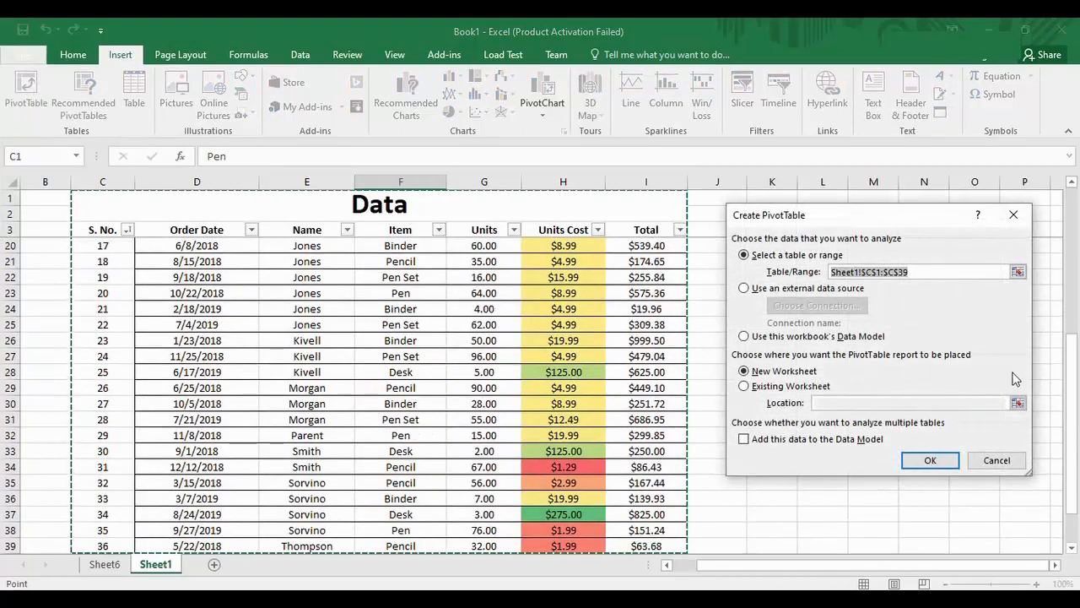
pyautogui.moveTo(1078, 414); pyautogui.dragTo(1076, 216)
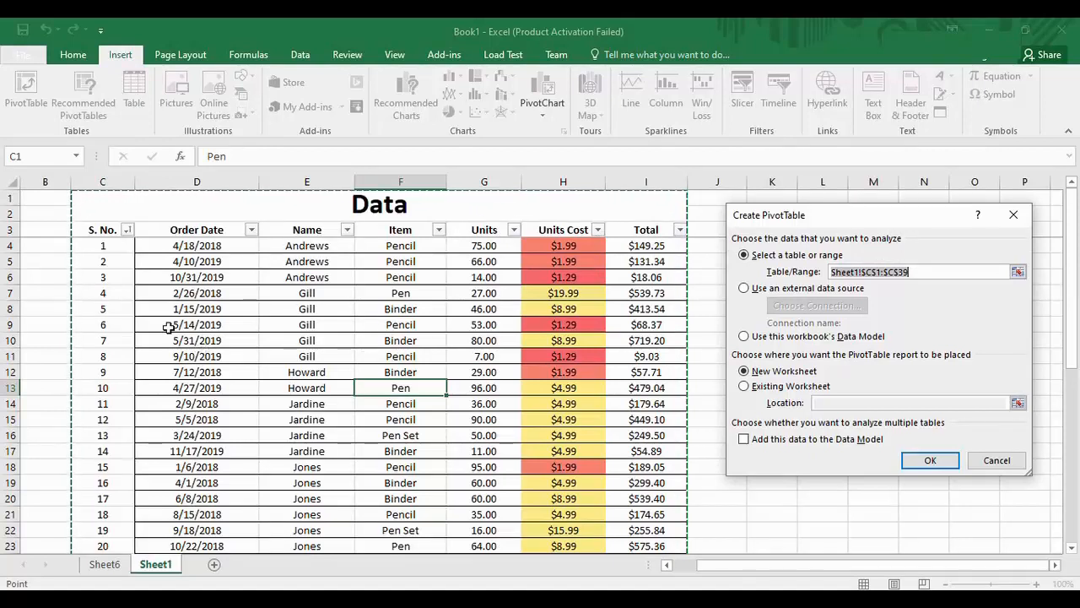
pyautogui.moveTo(76, 233); pyautogui.dragTo(654, 485)
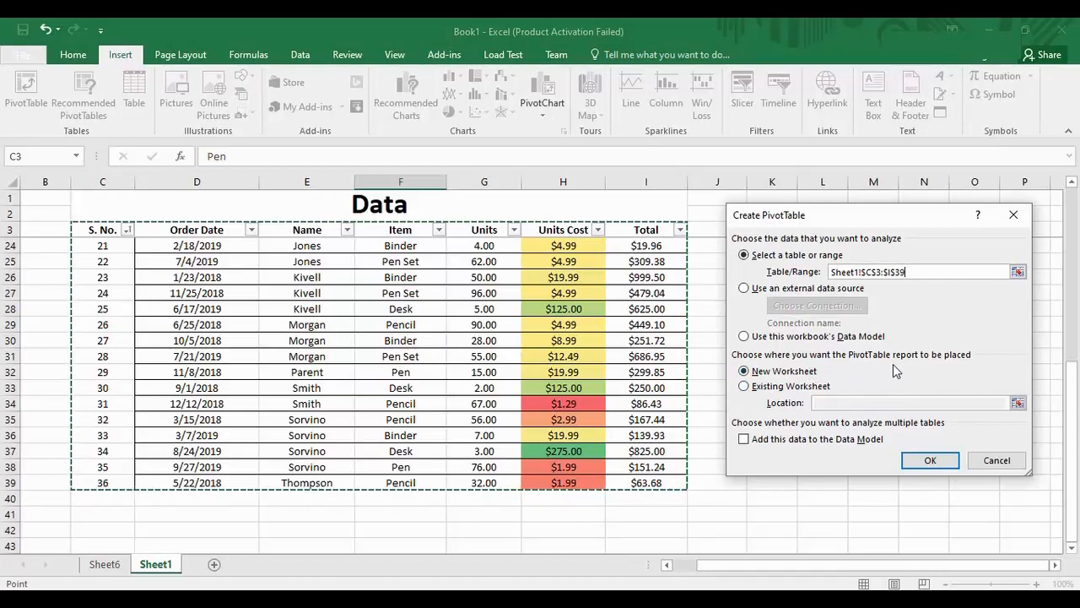
# Step: Try placing the PivotTable report on the existing worksheet at Sheet1!$K$7
pyautogui.click(744, 386)
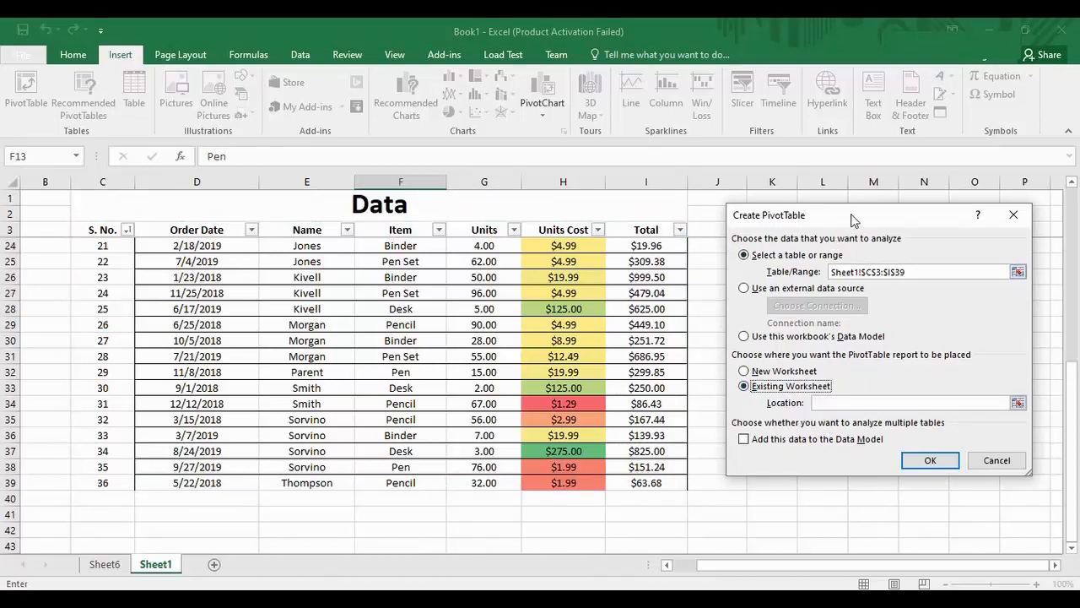
pyautogui.moveTo(853, 219); pyautogui.dragTo(382, 219)
pyautogui.moveTo(1077, 432); pyautogui.dragTo(1077, 237)
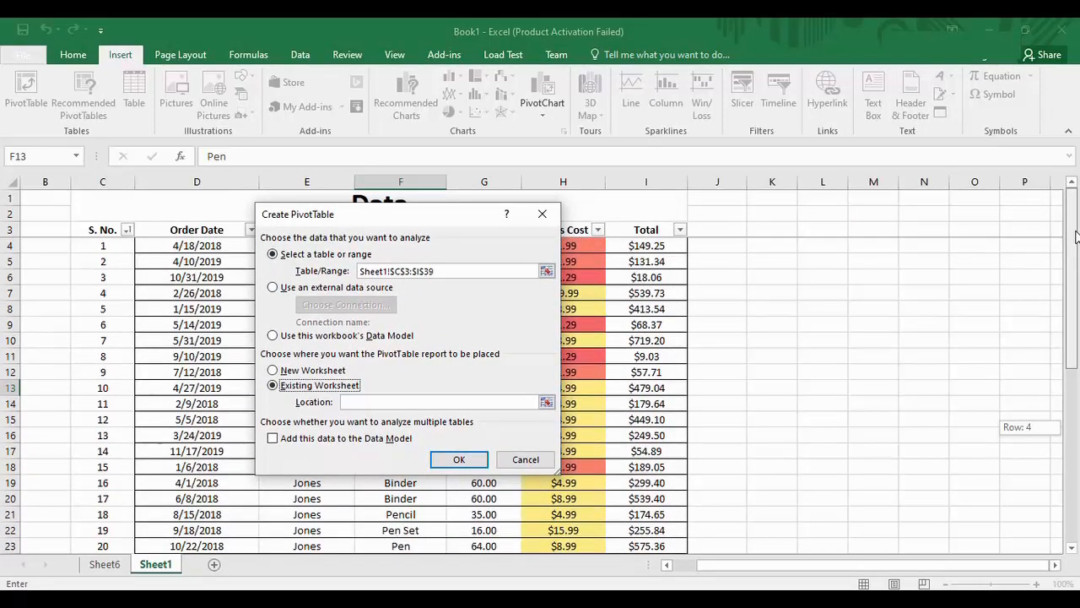
pyautogui.click(784, 292)
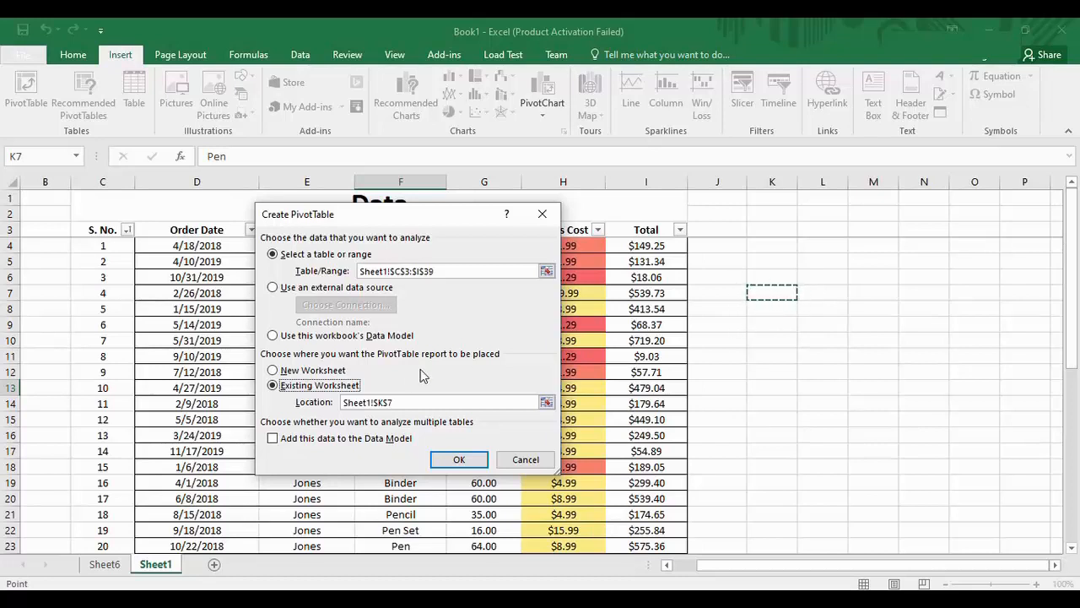
# Step: Create the PivotTable on a new worksheet, and reposition and widen its field list
pyautogui.click(273, 369)
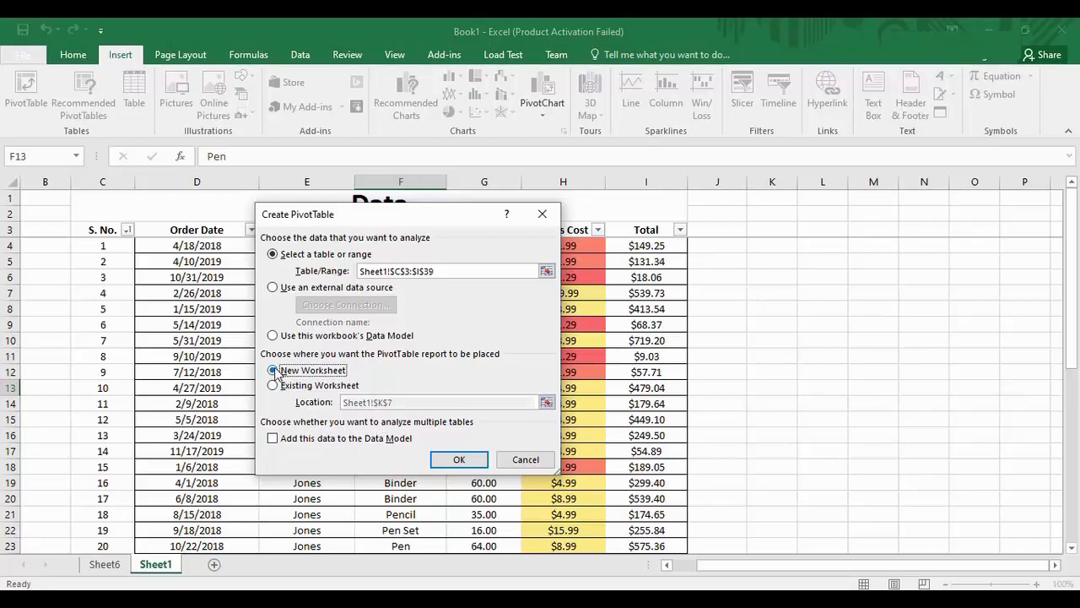
pyautogui.click(443, 459)
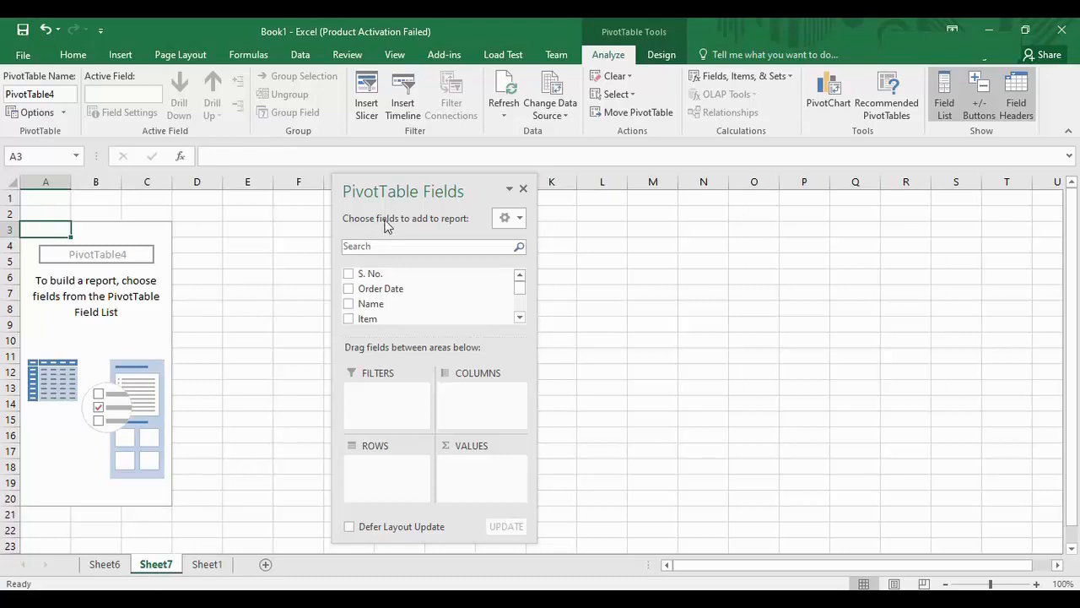
pyautogui.moveTo(393, 193); pyautogui.dragTo(348, 99)
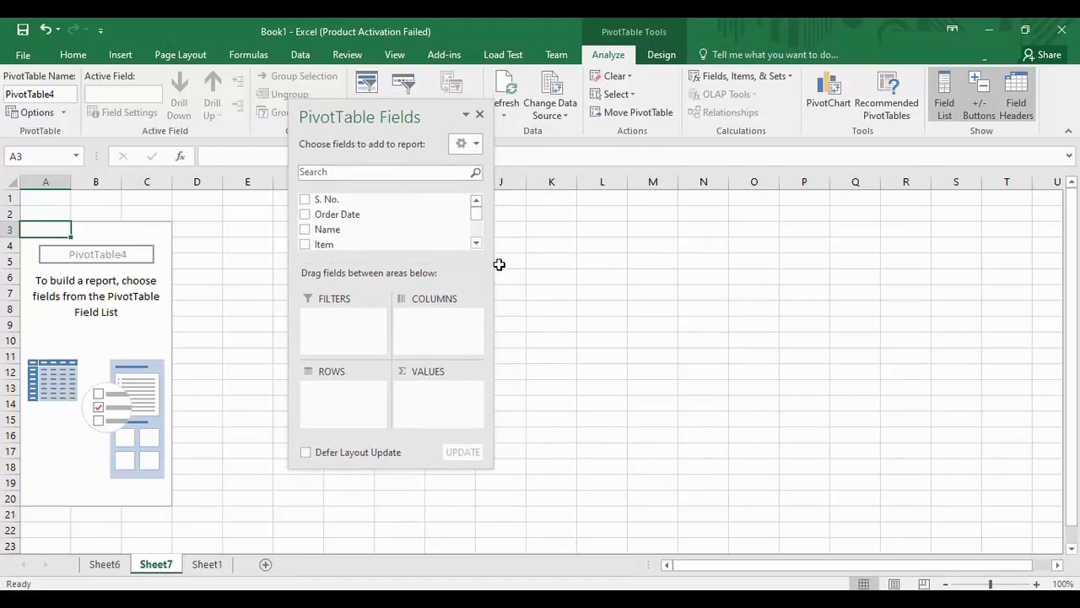
pyautogui.moveTo(493, 269); pyautogui.dragTo(716, 297)
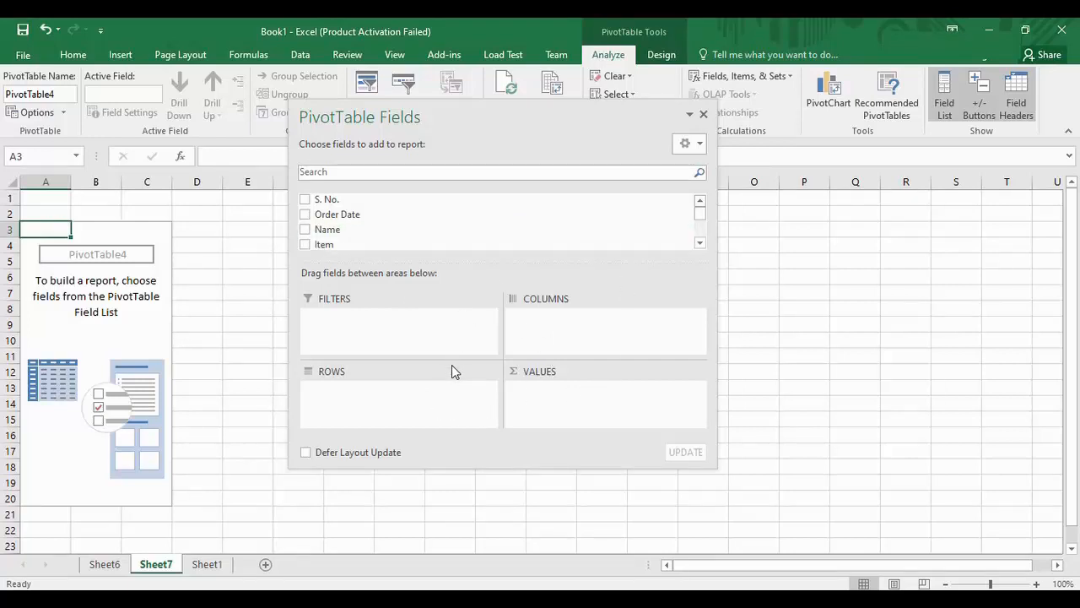
# Step: Review the source data on Sheet1 and add the Order Date field to the columns of the Sheet7 PivotTable
pyautogui.click(205, 569)
pyautogui.click(733, 367)
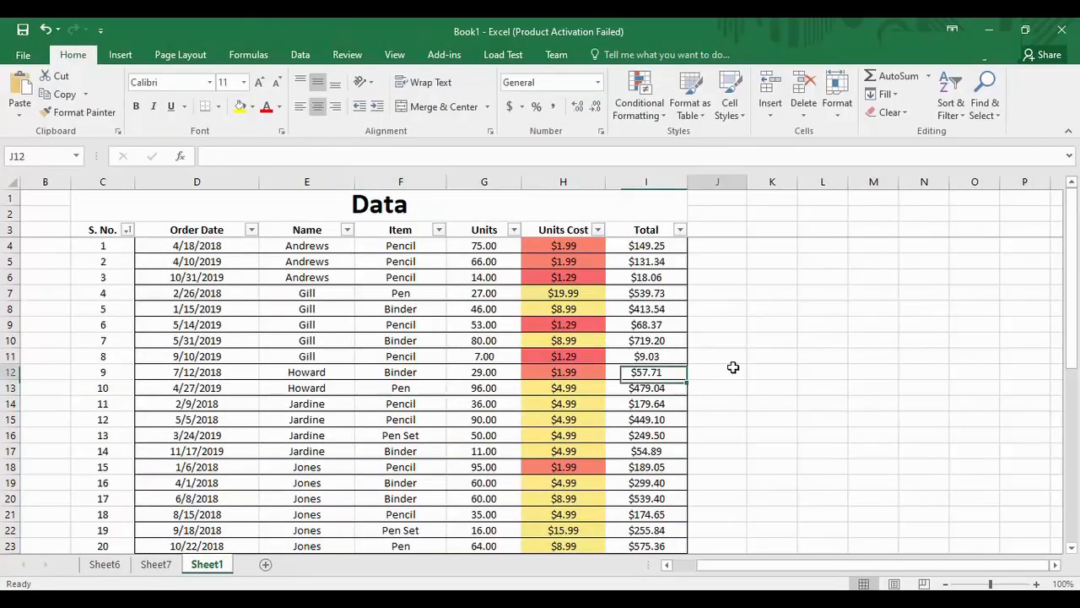
pyautogui.click(1075, 329)
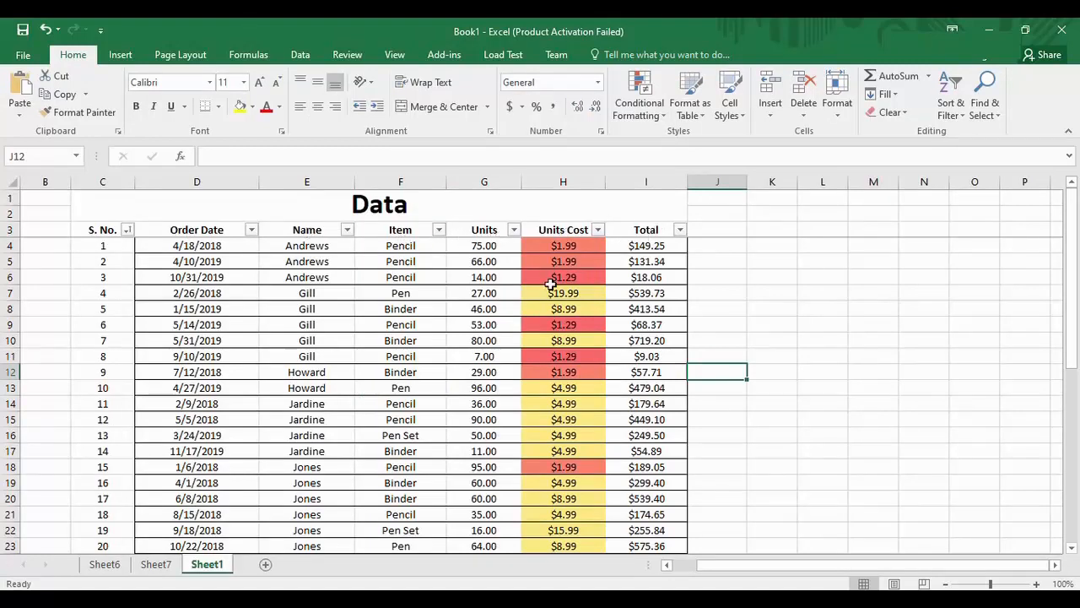
pyautogui.click(155, 568)
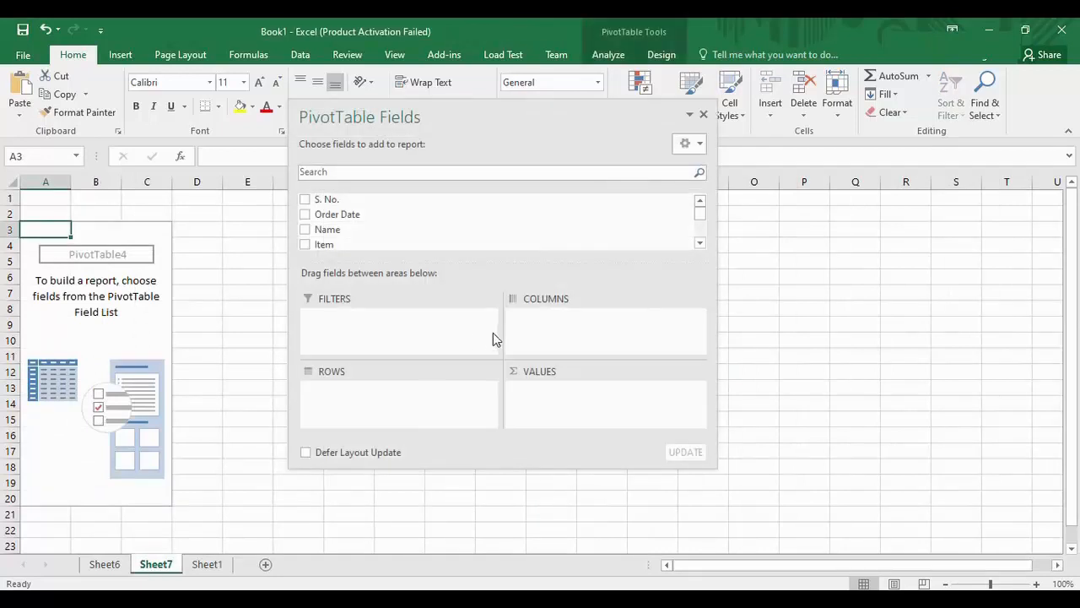
pyautogui.click(679, 245)
pyautogui.click(678, 222)
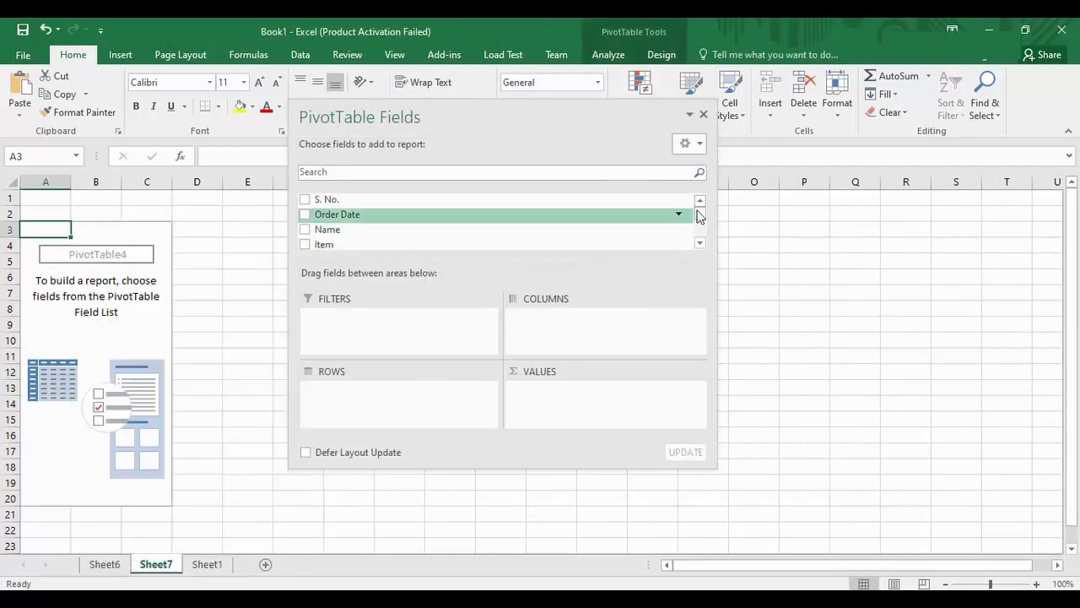
pyautogui.moveTo(699, 211)
pyautogui.mouseDown()
pyautogui.moveTo(700, 233)
pyautogui.moveTo(701, 203)
pyautogui.mouseUp()
pyautogui.moveTo(346, 218); pyautogui.dragTo(545, 338)
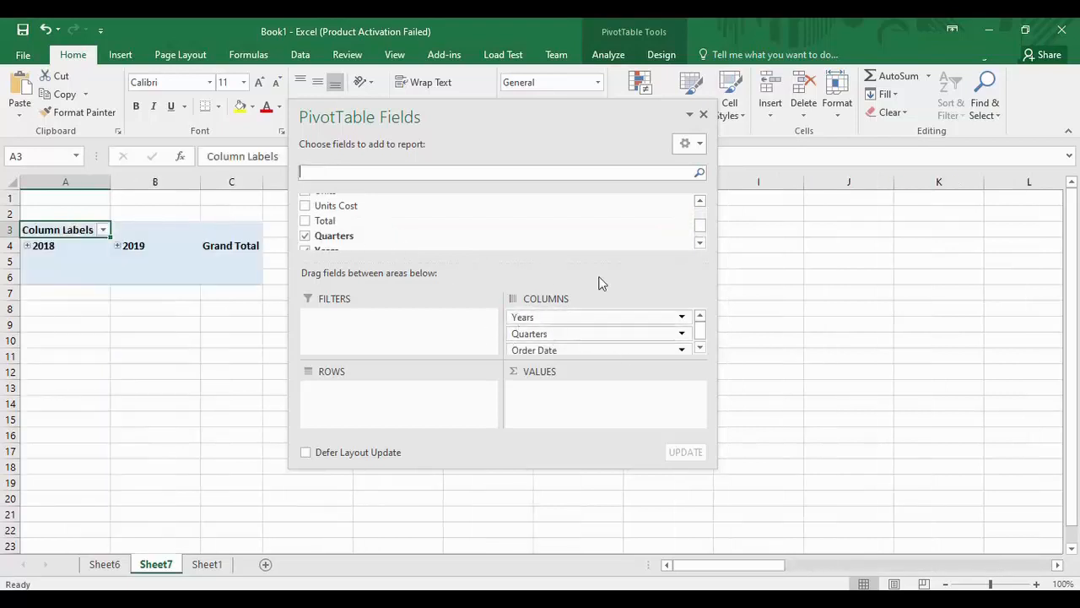
# Step: Add the Units field to both the rows and the values of the PivotTable
pyautogui.moveTo(706, 228); pyautogui.dragTo(702, 210)
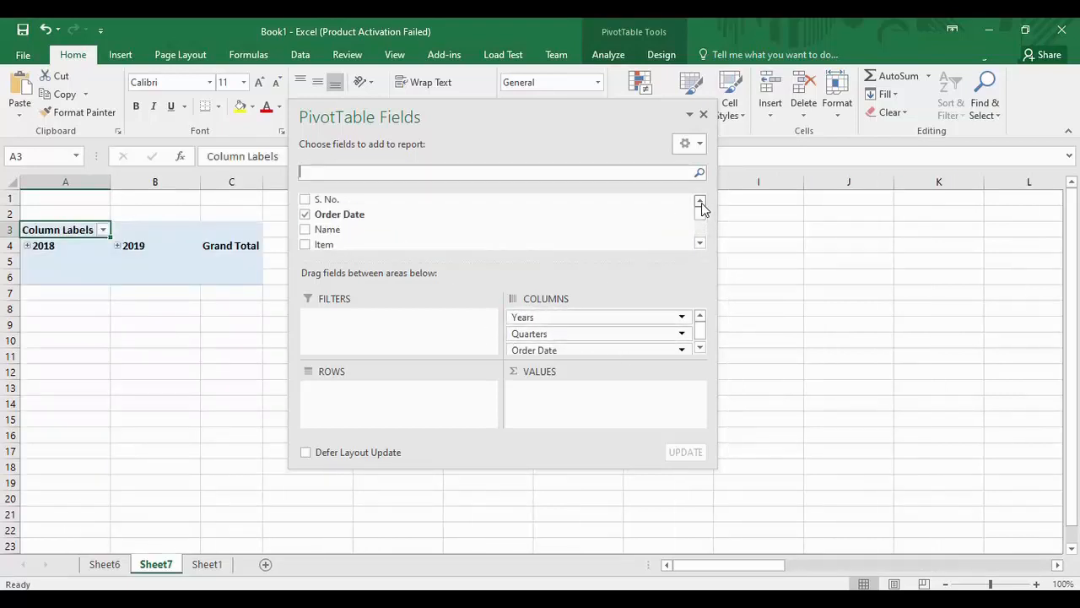
pyautogui.click(701, 243)
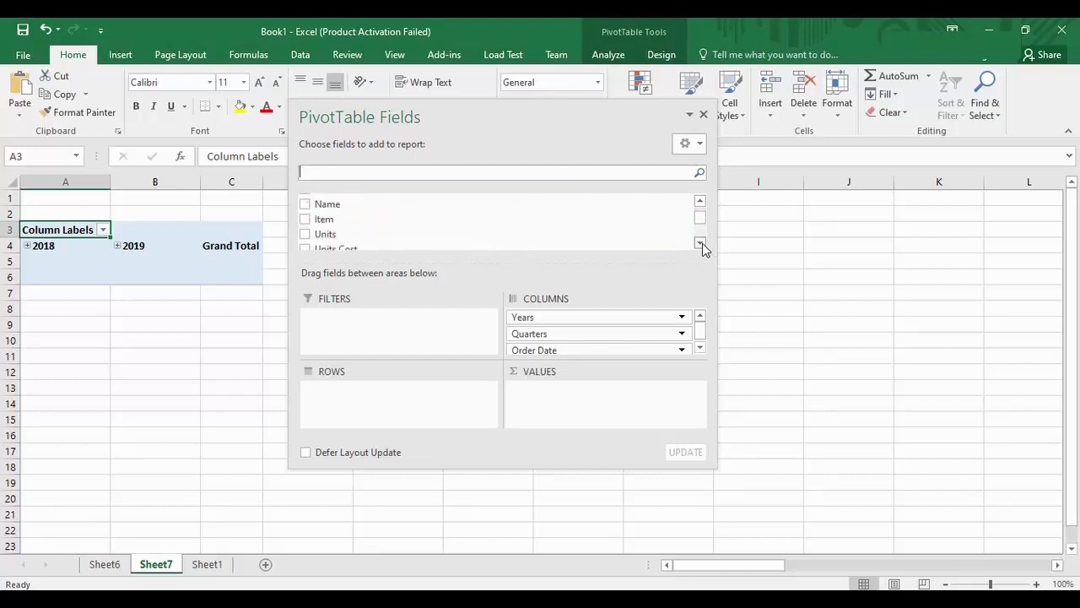
pyautogui.click(700, 243)
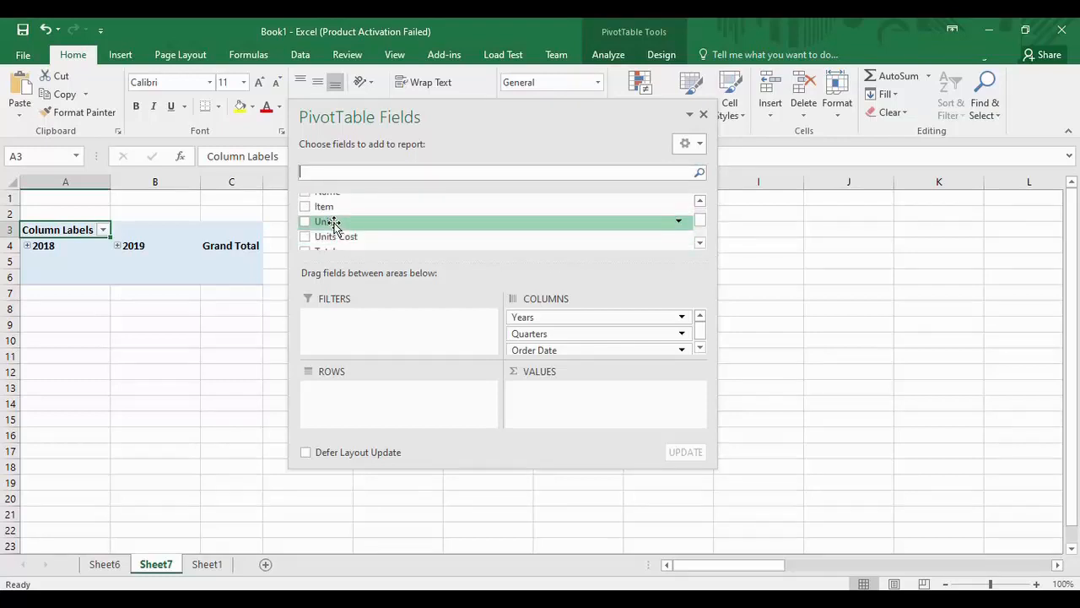
pyautogui.moveTo(333, 224); pyautogui.dragTo(358, 392)
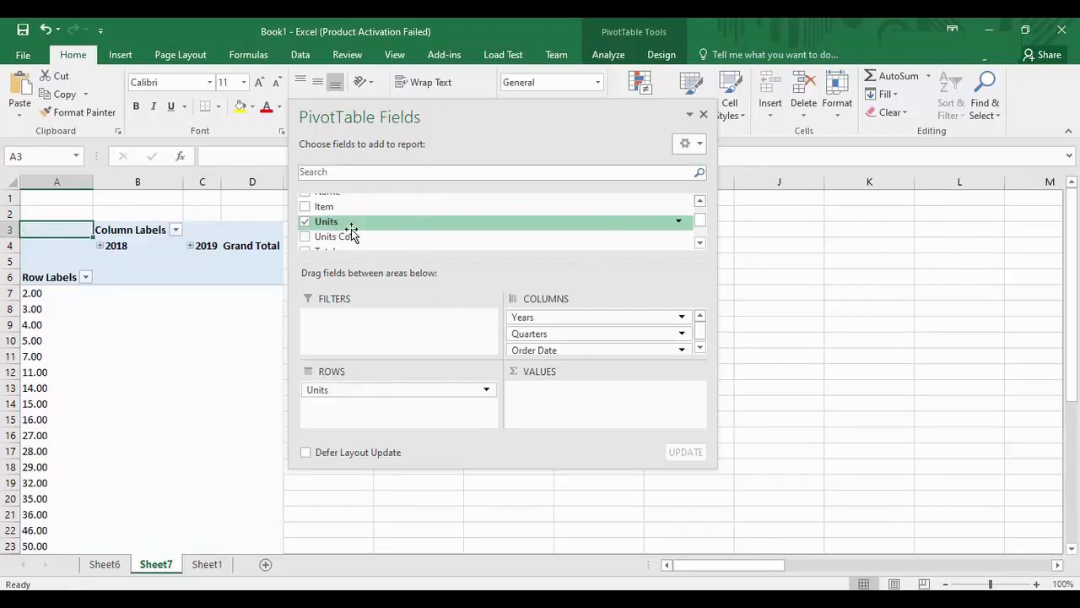
pyautogui.moveTo(325, 222); pyautogui.dragTo(557, 404)
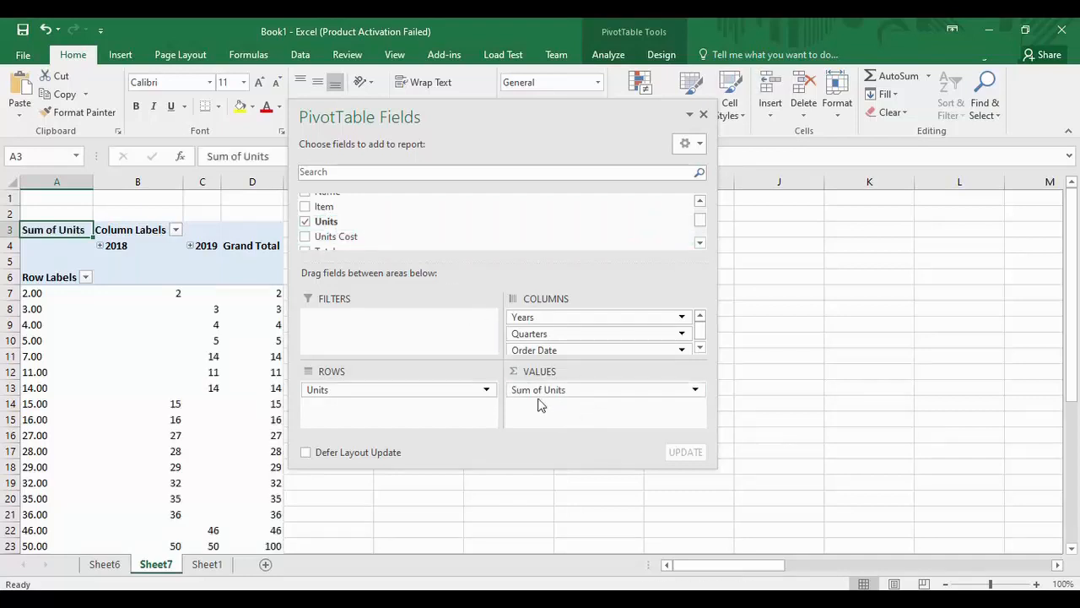
# Step: Replace Units with the Item field in the PivotTable's rows, and move the field list clear of the table
pyautogui.click(429, 389)
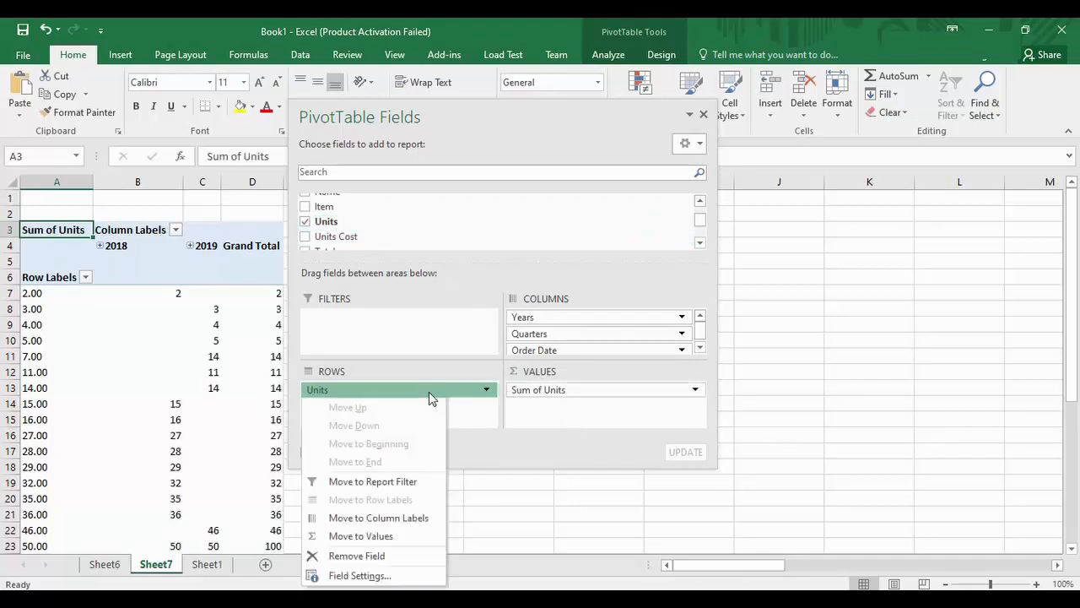
pyautogui.moveTo(324, 207); pyautogui.dragTo(364, 422)
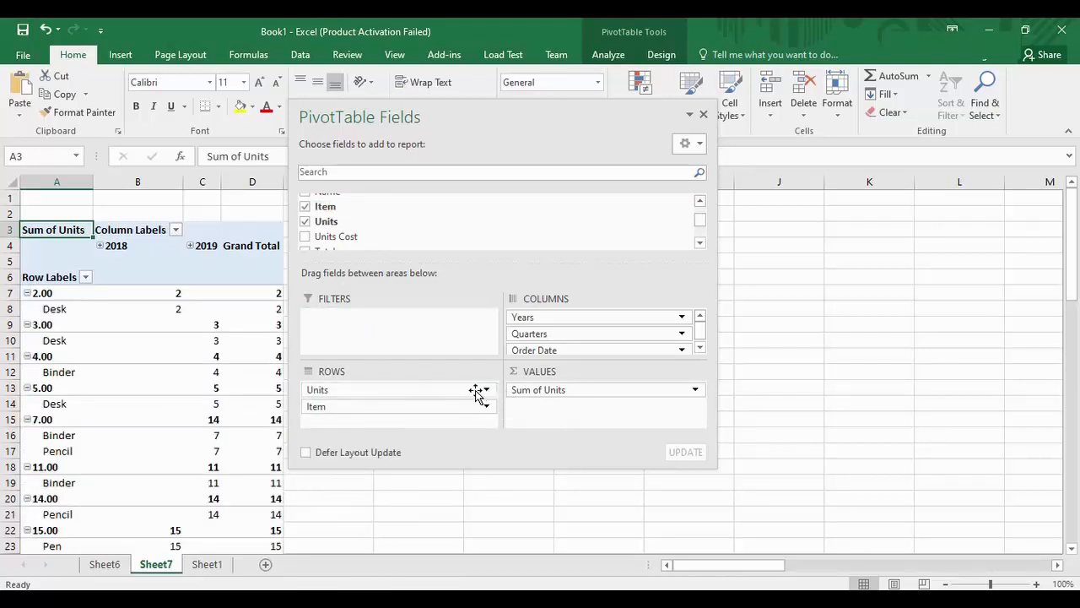
pyautogui.moveTo(478, 386); pyautogui.dragTo(442, 221)
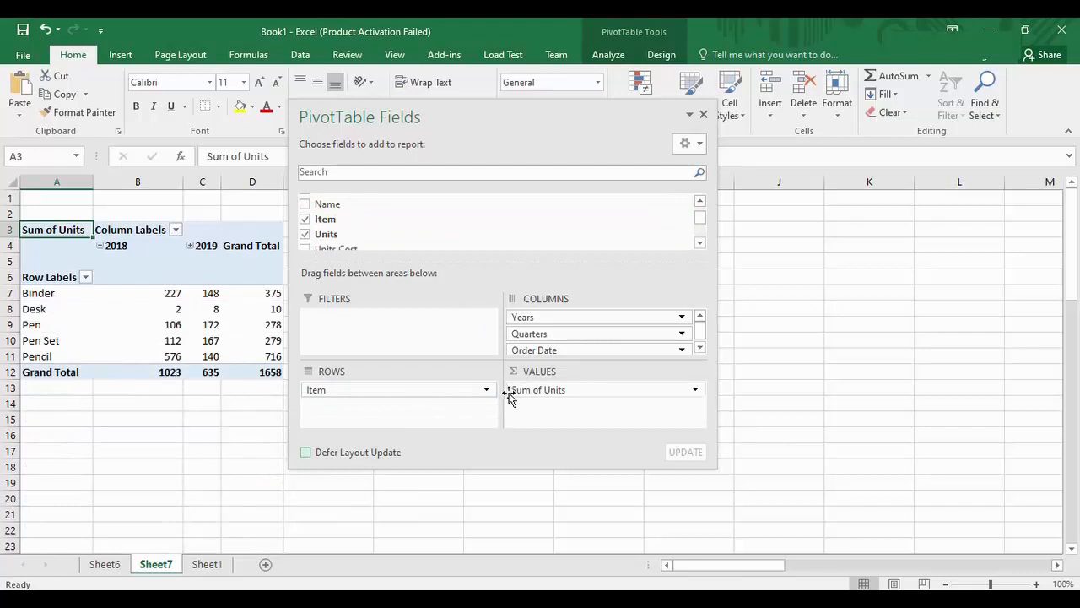
pyautogui.moveTo(535, 122); pyautogui.dragTo(709, 160)
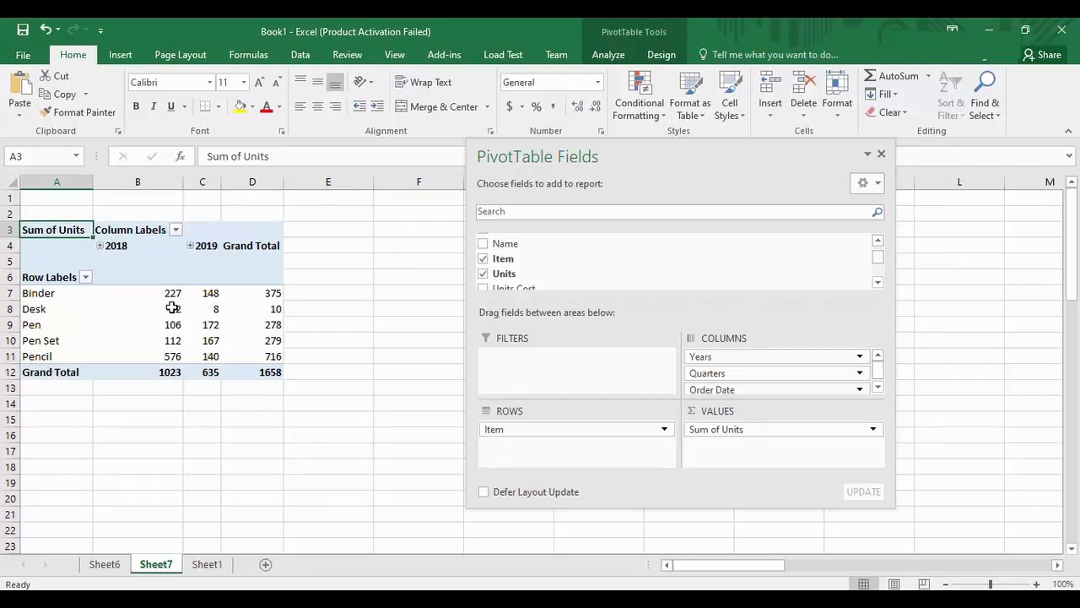
# Step: Examine the PivotTable's unit sums, checking the Binder row for 2018, 2019 and its grand total
pyautogui.moveTo(181, 302)
pyautogui.moveTo(176, 340)
pyautogui.moveTo(216, 369)
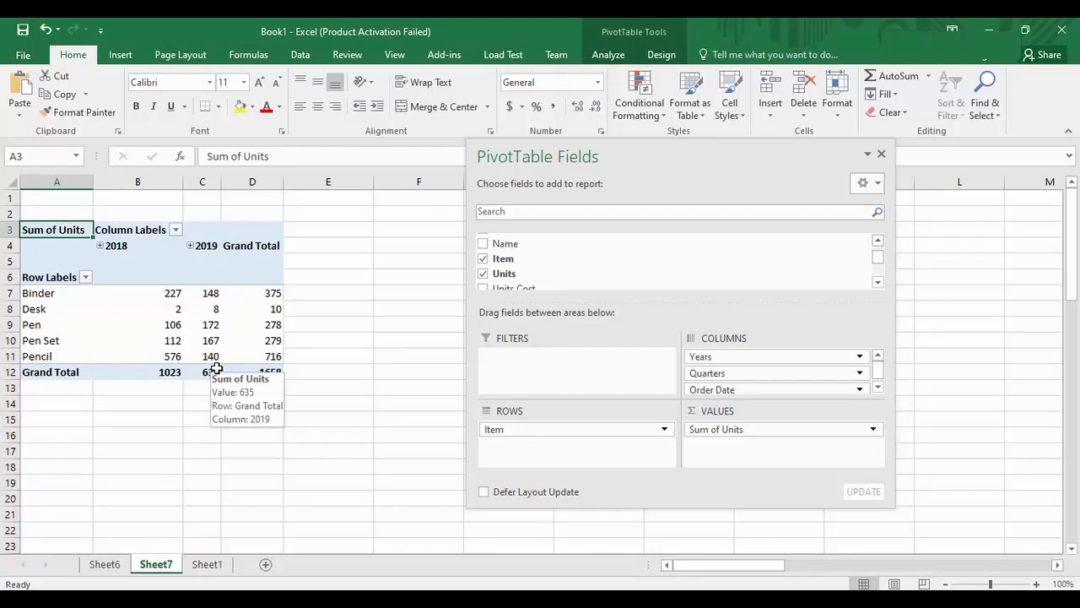
pyautogui.click(304, 294)
pyautogui.click(280, 293)
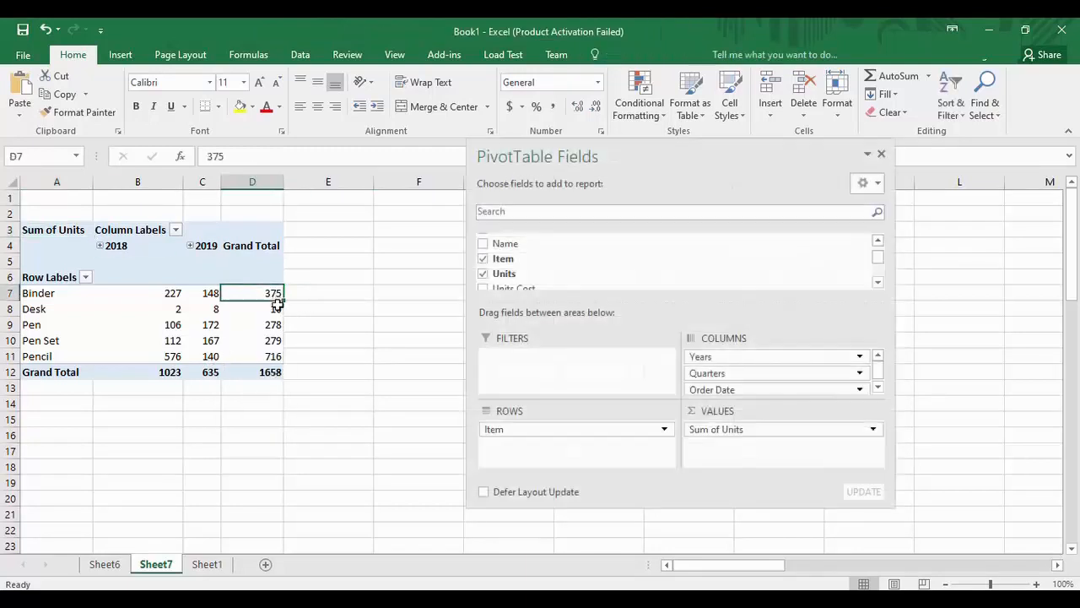
pyautogui.click(47, 300)
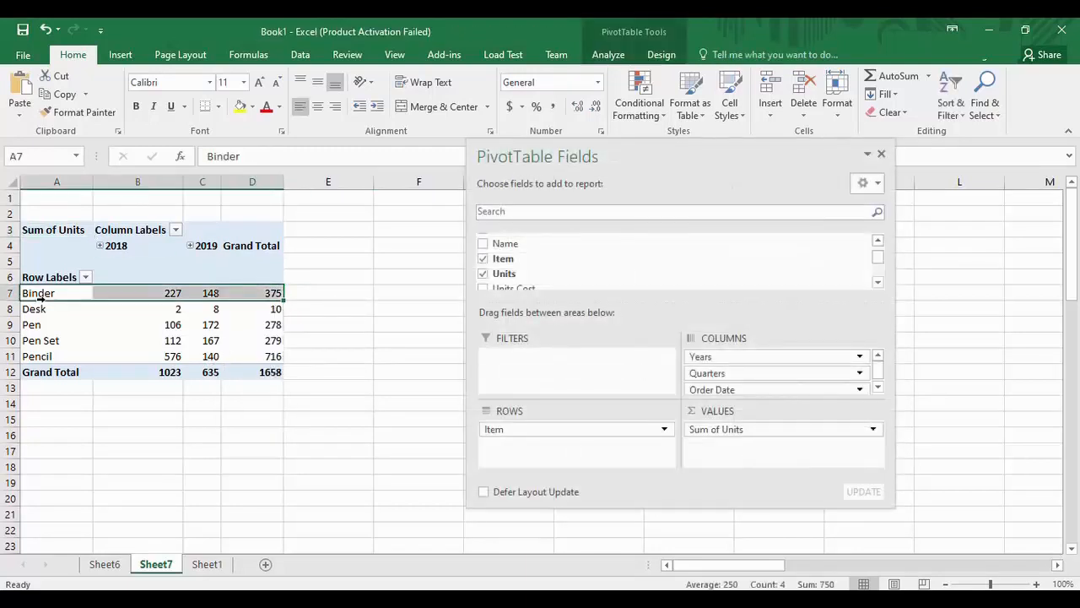
pyautogui.click(160, 293)
pyautogui.click(204, 293)
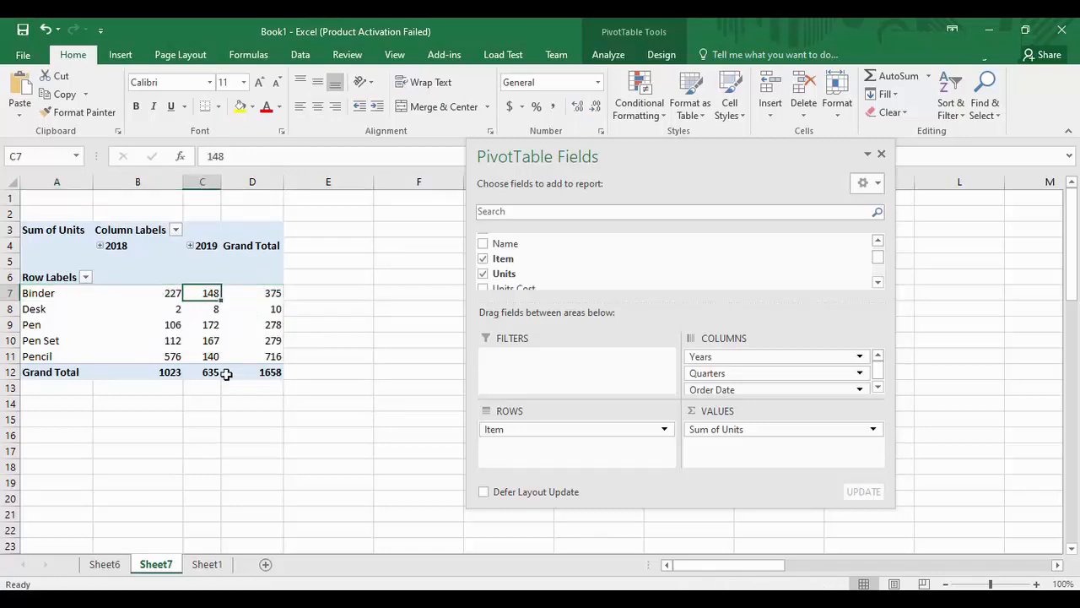
# Step: Examine the 2018 unit sums by item and the grand totals for 2018, 2019 and both years combined
pyautogui.click(173, 372)
pyautogui.click(173, 295)
pyautogui.click(173, 324)
pyautogui.click(171, 357)
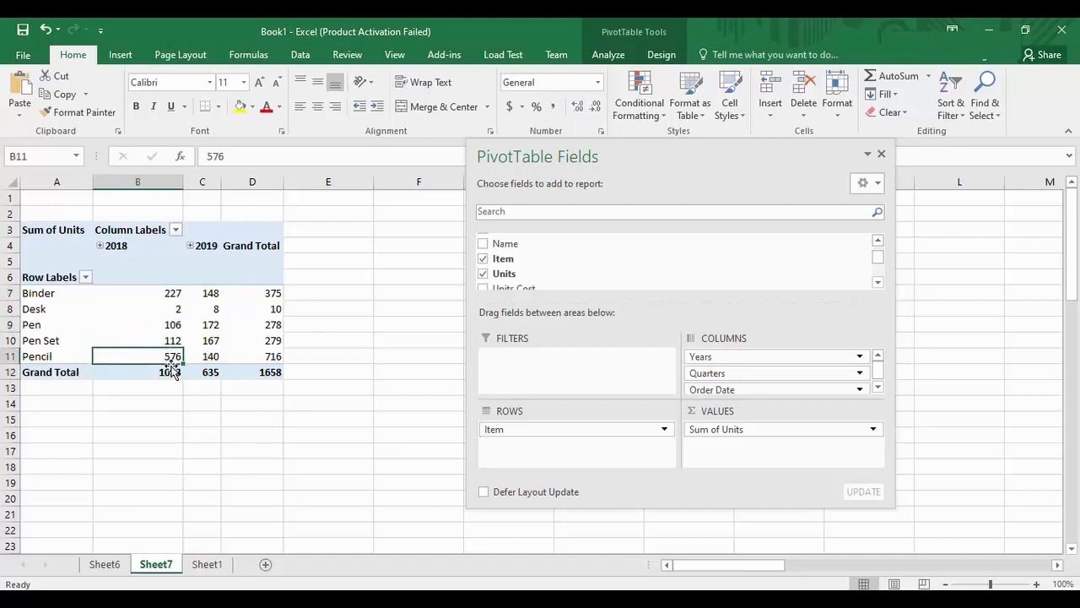
pyautogui.click(170, 372)
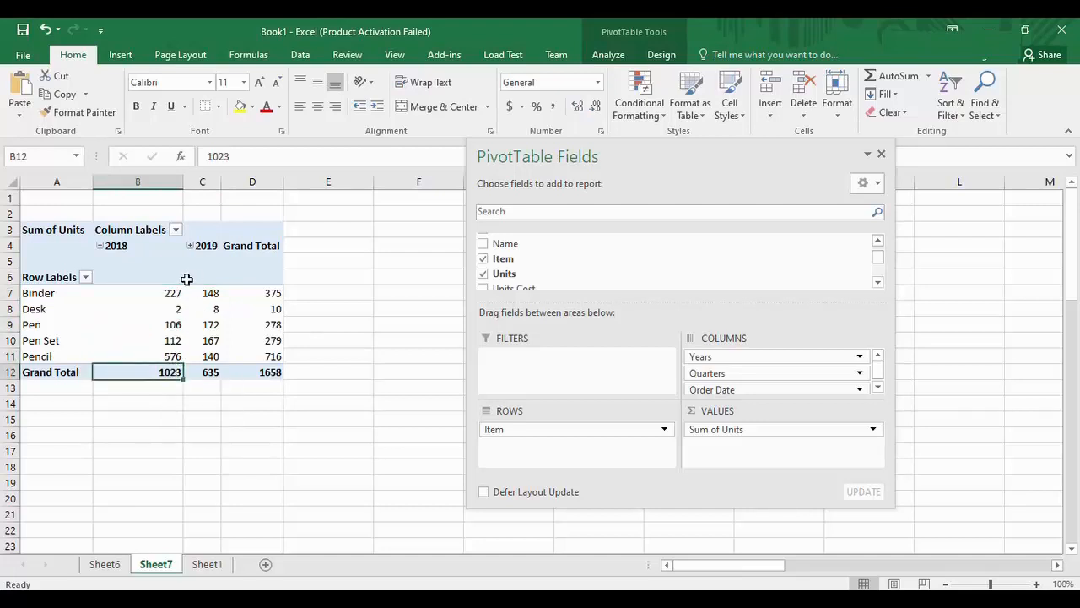
pyautogui.click(211, 375)
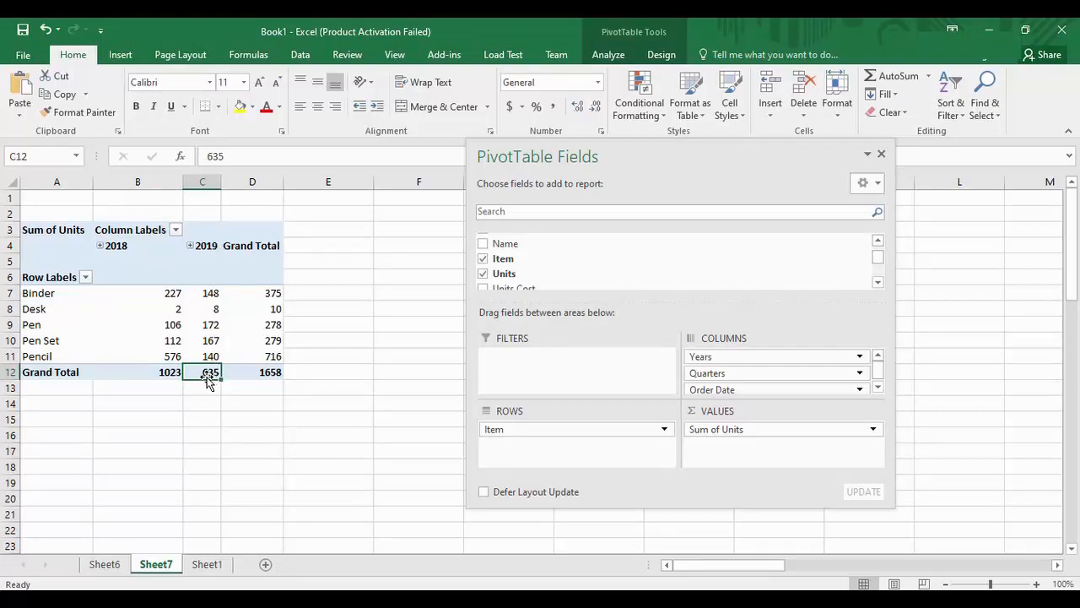
pyautogui.click(266, 371)
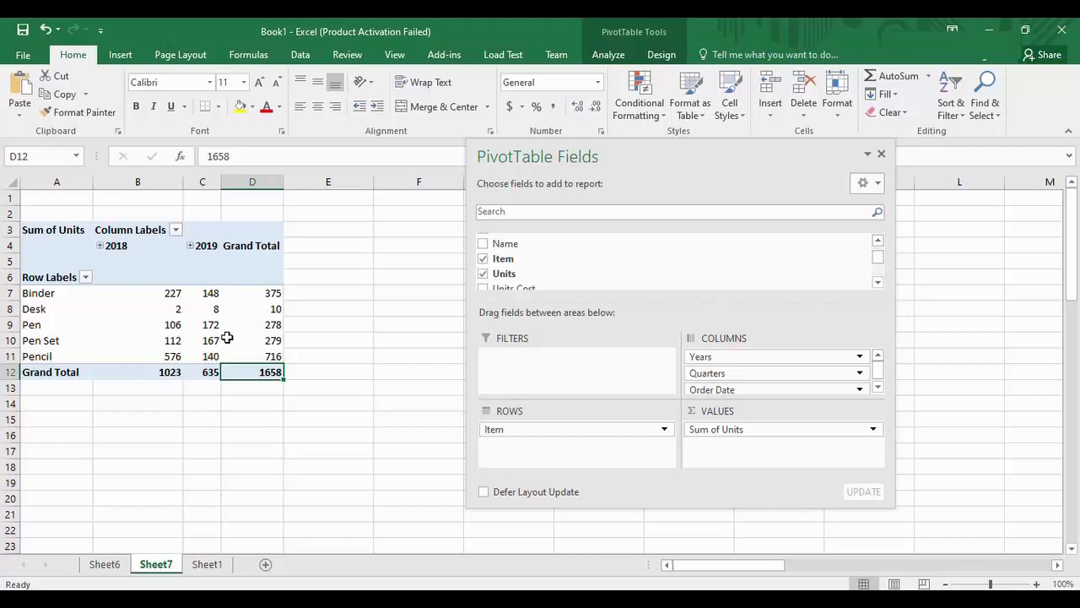
pyautogui.click(171, 311)
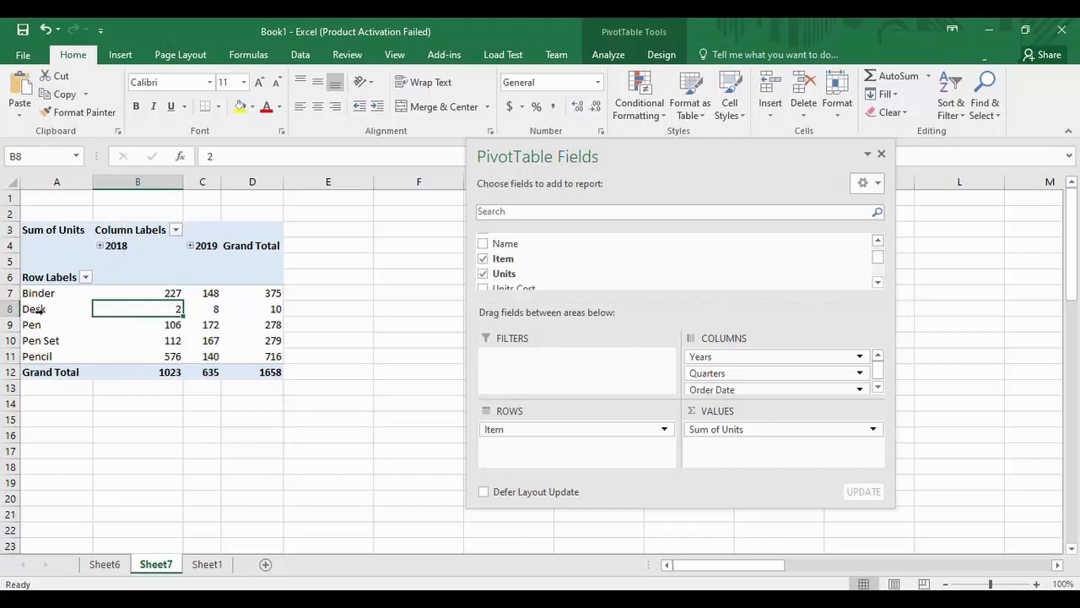
# Step: Show the order behind the 2018 Desk sum on a new sheet and review its date, name and item
pyautogui.moveTo(175, 332)
pyautogui.moveTo(168, 311)
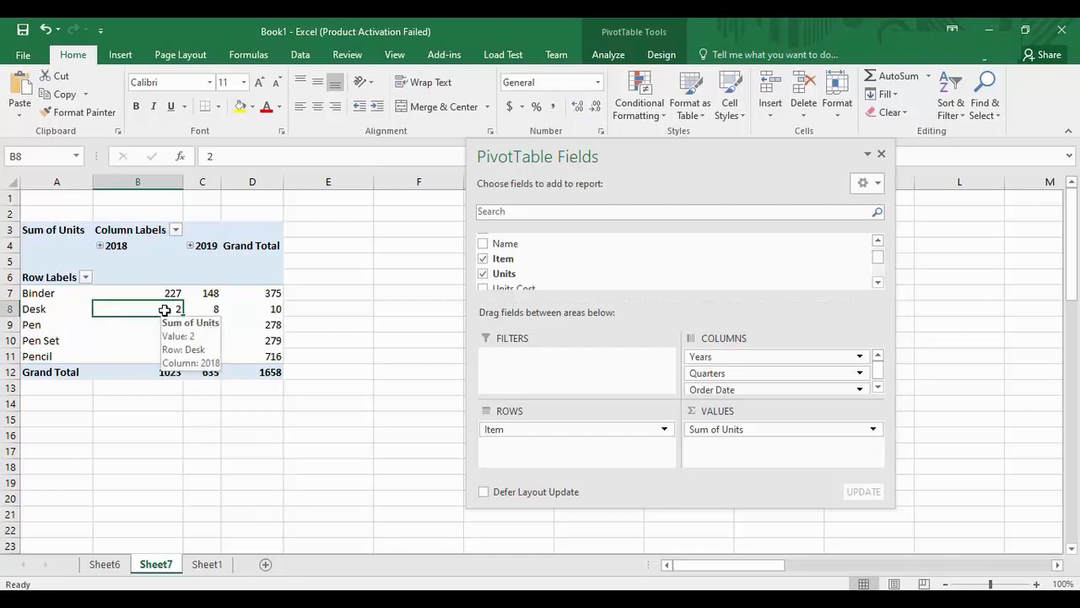
pyautogui.doubleClick(165, 311)
pyautogui.click(270, 340)
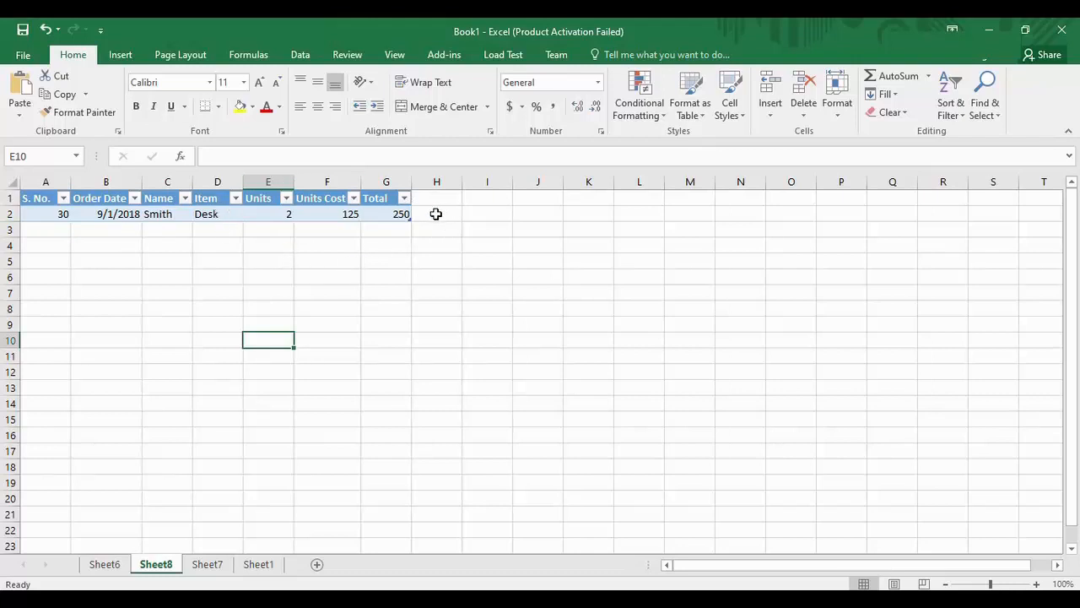
pyautogui.click(118, 231)
pyautogui.click(110, 215)
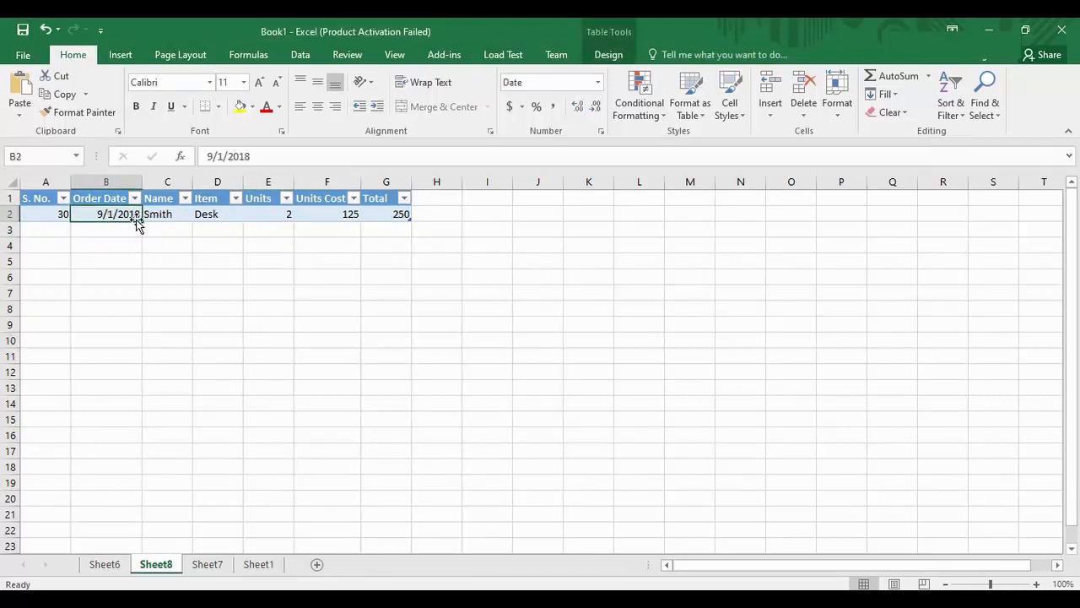
pyautogui.click(164, 215)
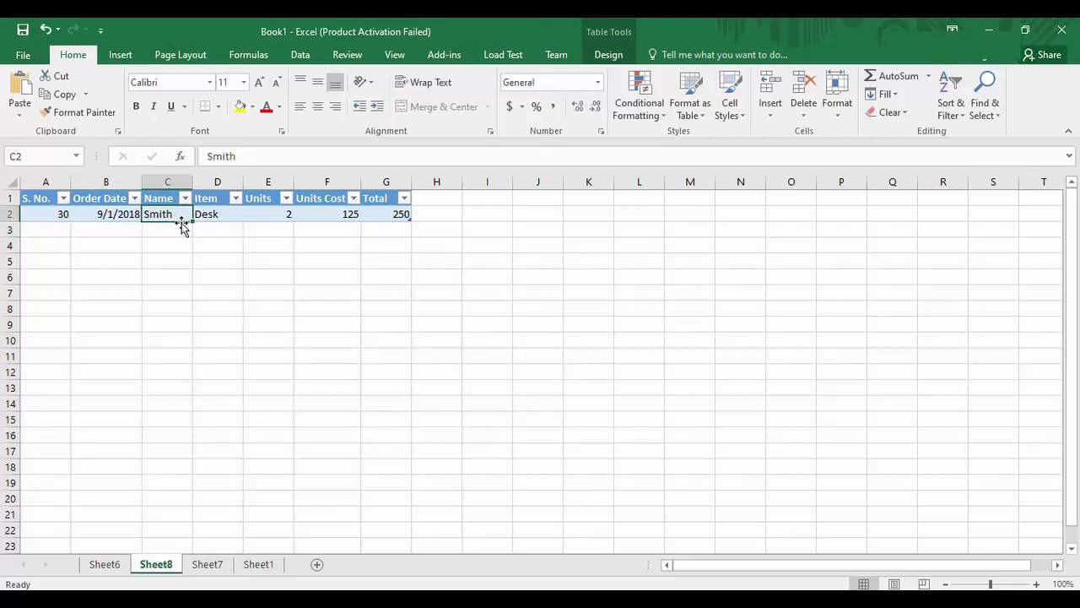
pyautogui.click(268, 214)
pyautogui.click(209, 216)
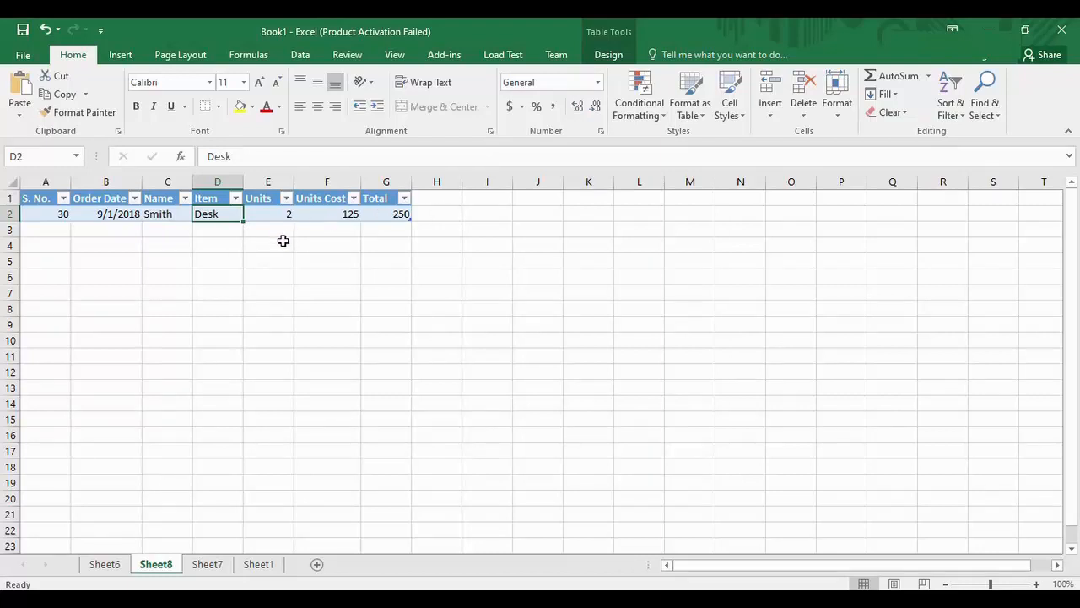
# Step: Return to the PivotTable on Sheet7 and move the Order Date field to the beginning of its columns
pyautogui.click(210, 568)
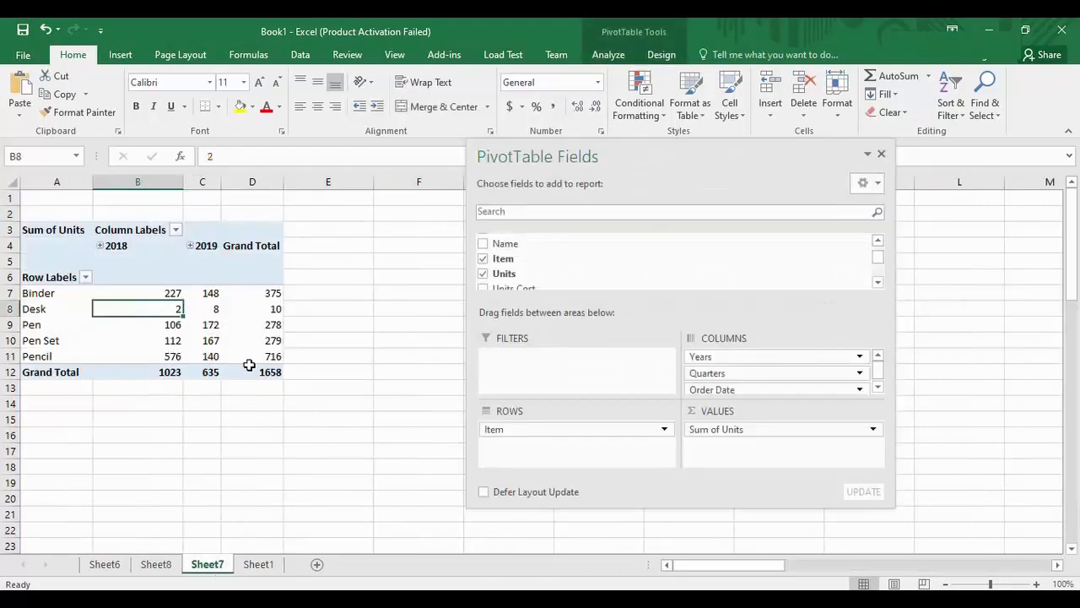
pyautogui.moveTo(877, 370)
pyautogui.mouseDown()
pyautogui.moveTo(877, 380)
pyautogui.moveTo(879, 361)
pyautogui.mouseUp()
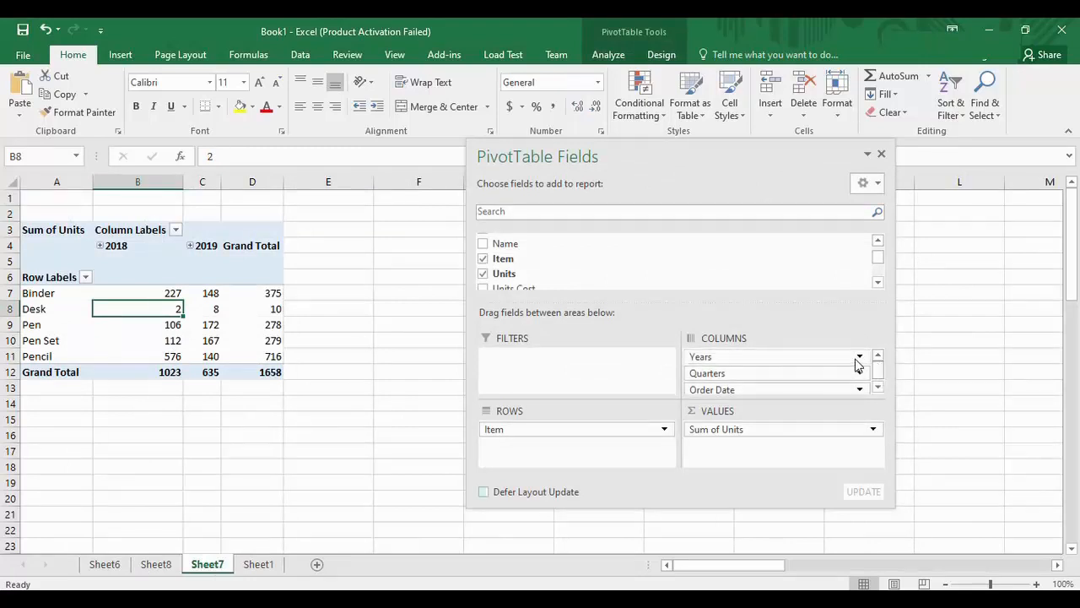
pyautogui.click(859, 357)
pyautogui.click(856, 363)
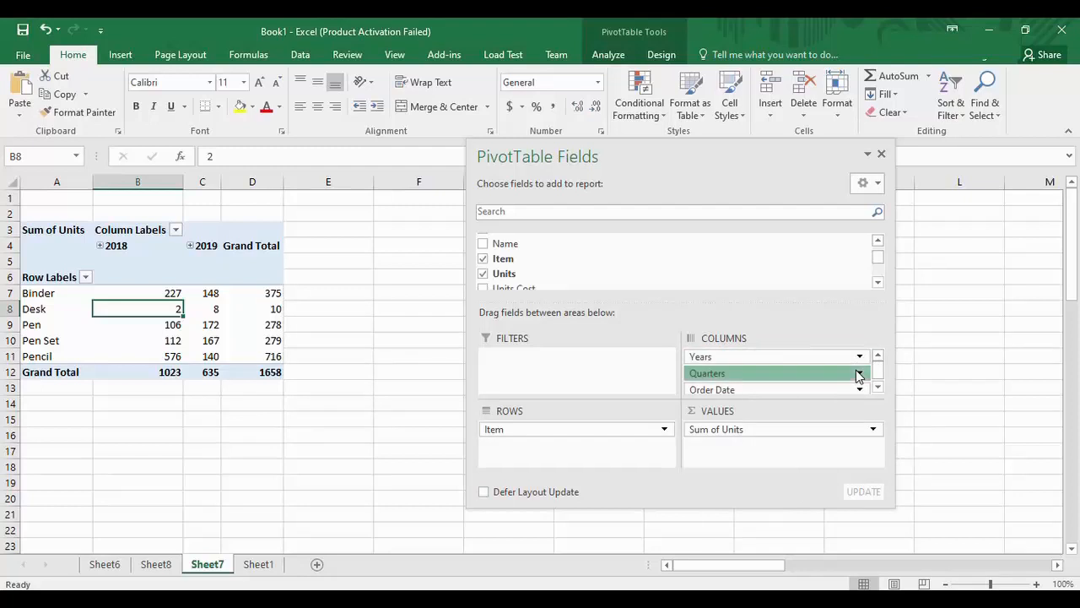
pyautogui.click(858, 374)
pyautogui.click(858, 375)
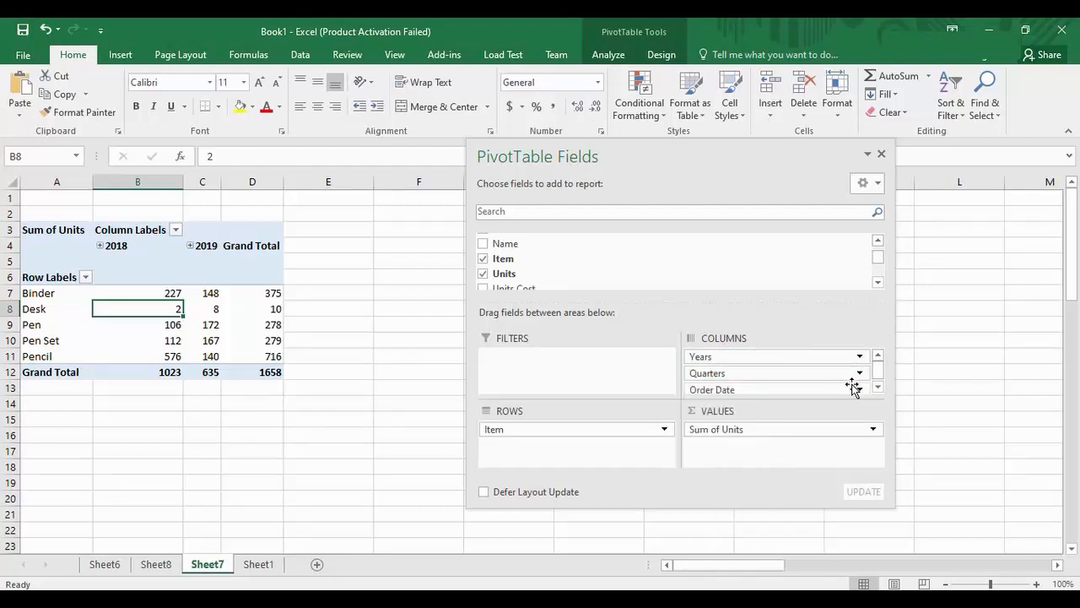
pyautogui.moveTo(878, 371); pyautogui.dragTo(875, 380)
pyautogui.click(860, 387)
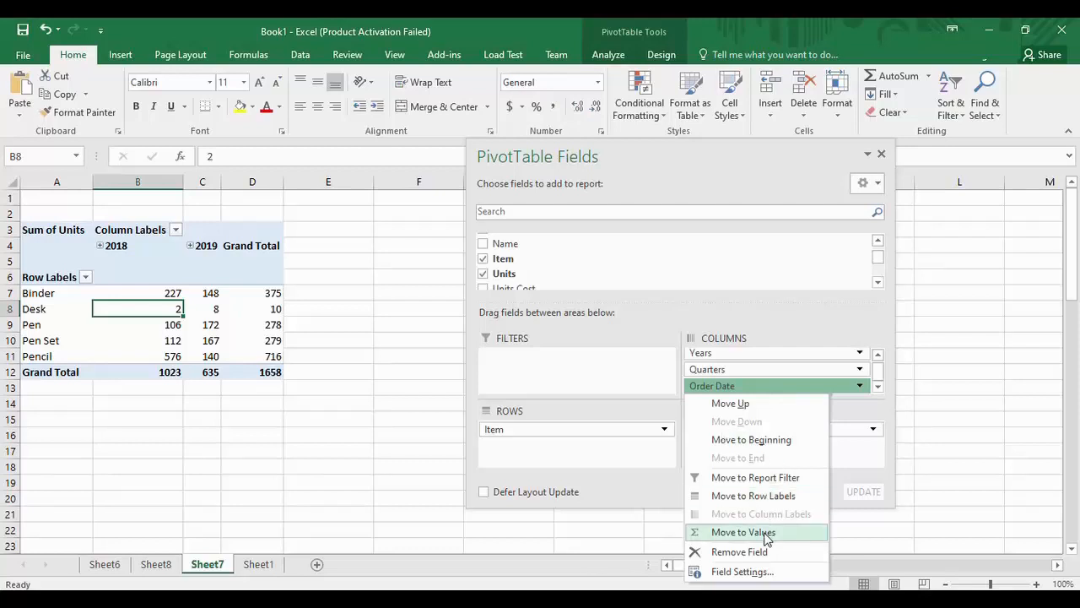
pyautogui.click(762, 440)
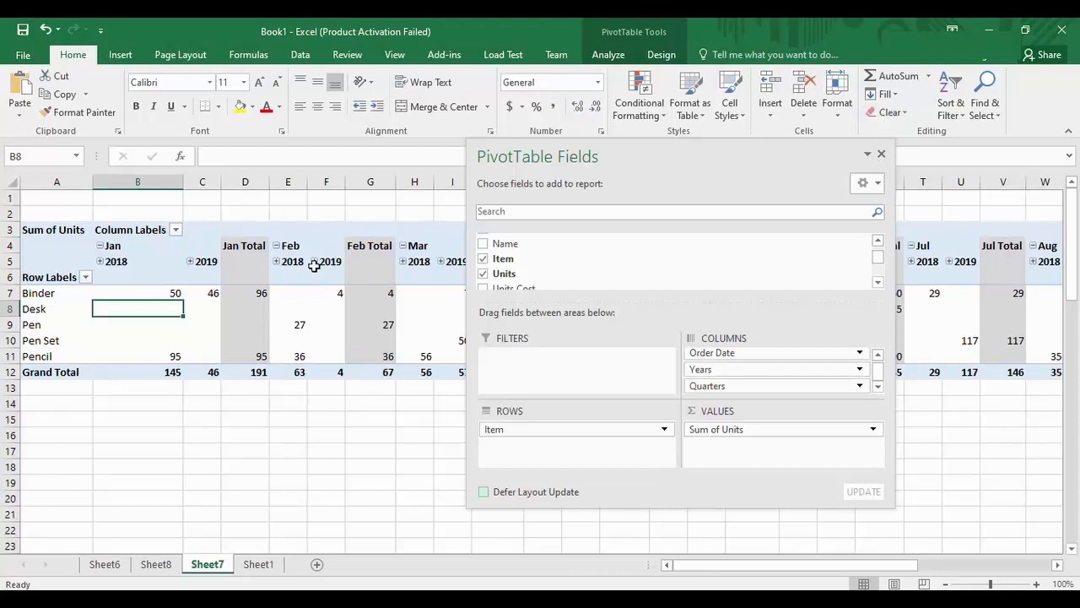
# Step: Examine the monthly layout, checking January's 2018 and 2019 columns and its total for each item
pyautogui.click(288, 450)
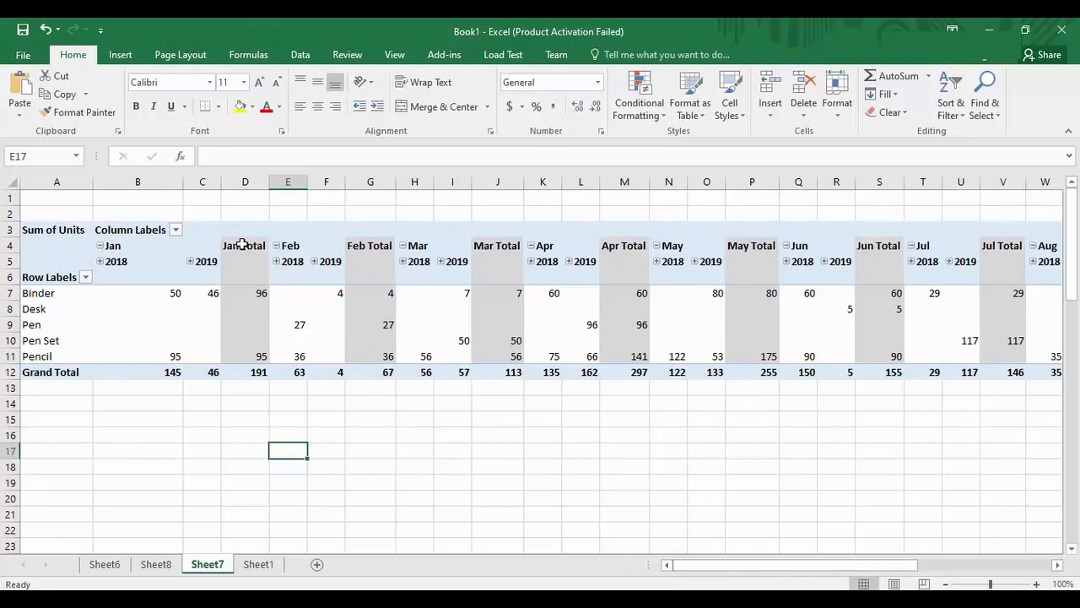
pyautogui.click(114, 262)
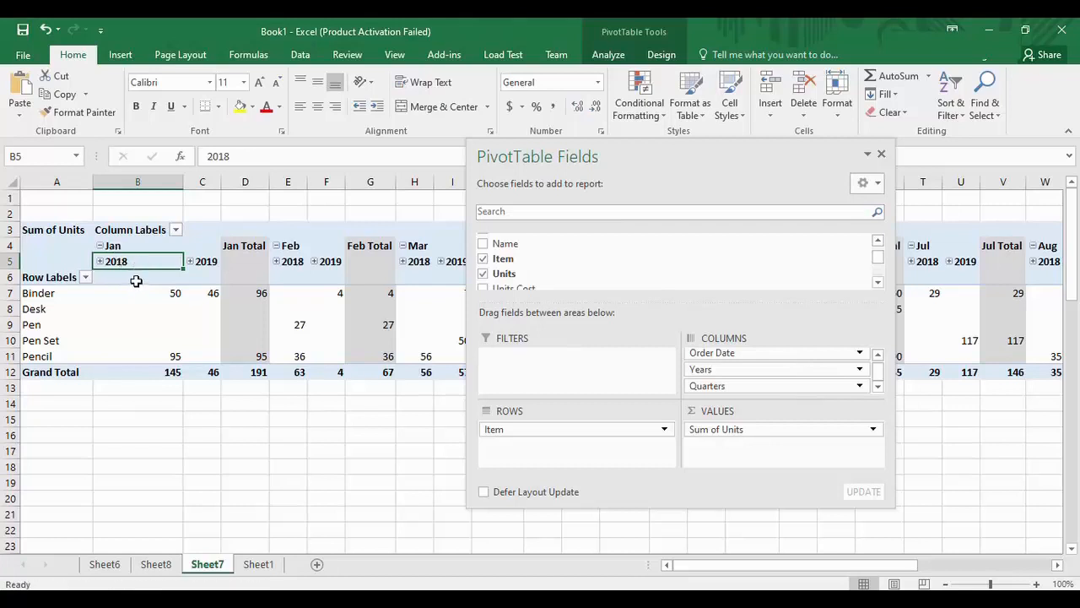
pyautogui.click(203, 263)
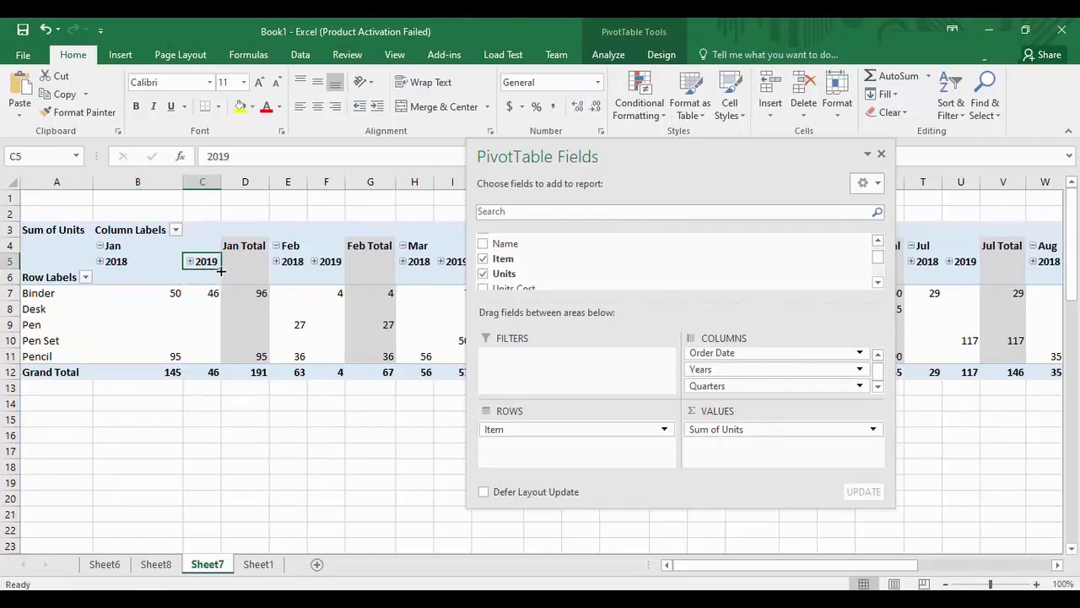
pyautogui.click(253, 246)
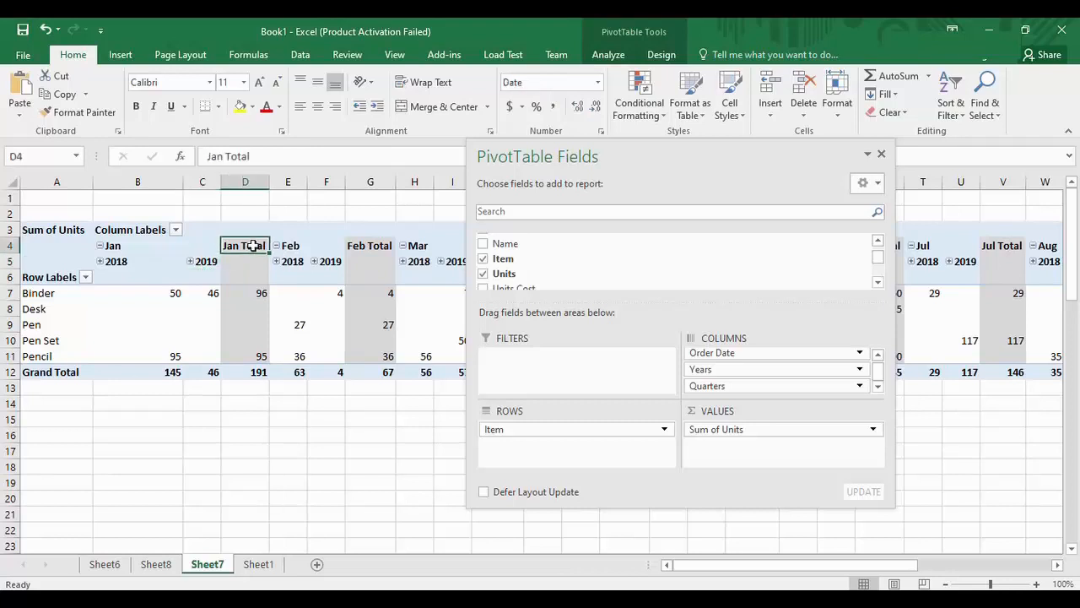
pyautogui.click(258, 295)
pyautogui.click(251, 328)
pyautogui.click(253, 355)
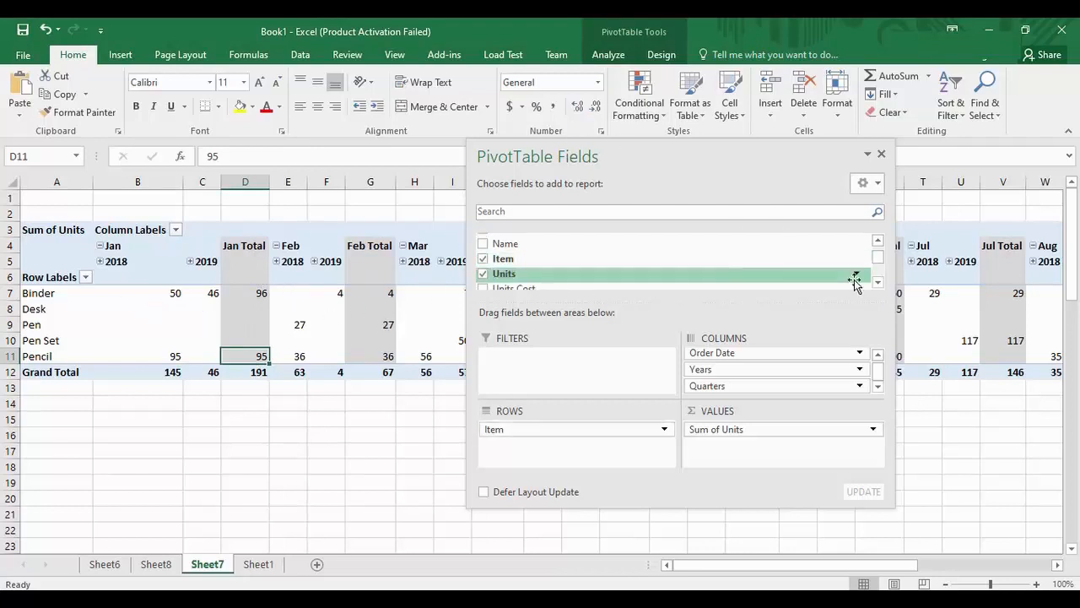
# Step: Move the Quarters field to the beginning of the PivotTable's columns
pyautogui.click(860, 386)
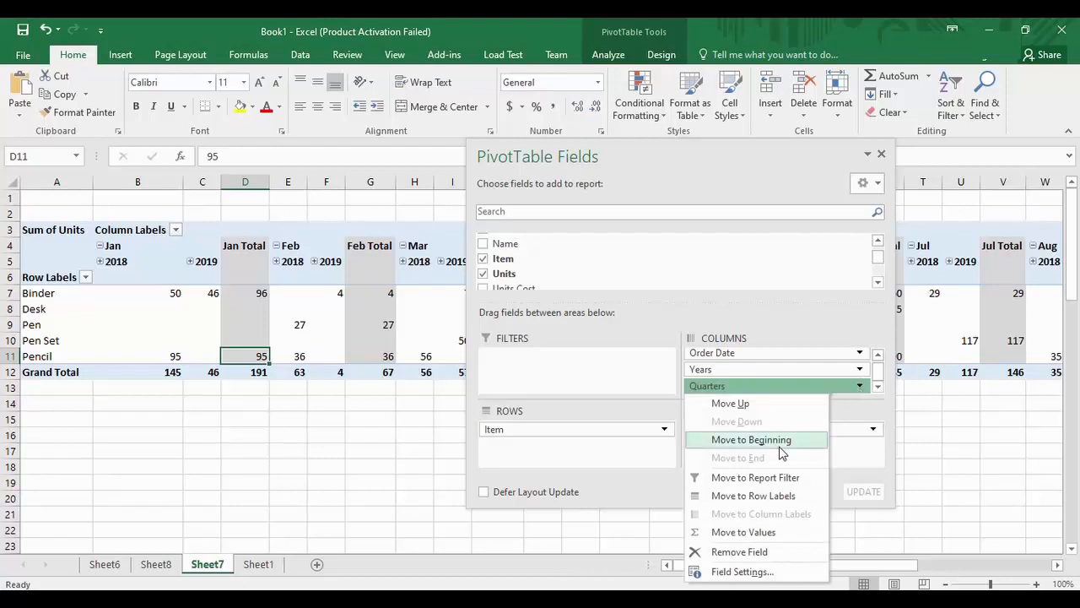
pyautogui.click(806, 442)
pyautogui.click(868, 154)
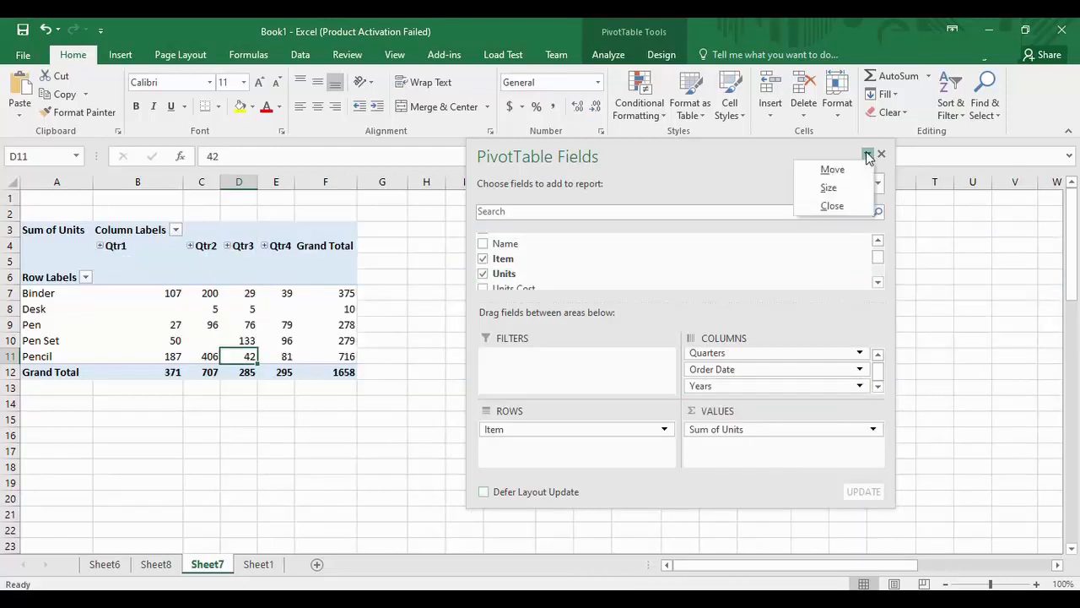
# Step: Examine the unit sums by quarter, checking the Qtr1 items and grand total and the Qtr2 to Qtr4 columns
pyautogui.click(153, 264)
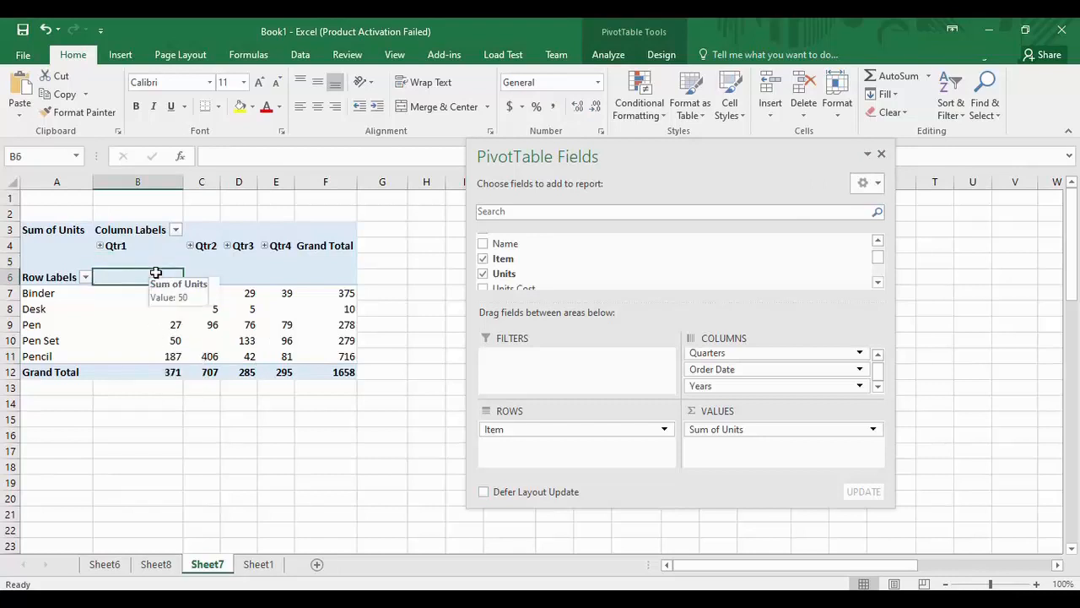
pyautogui.click(147, 251)
pyautogui.click(169, 293)
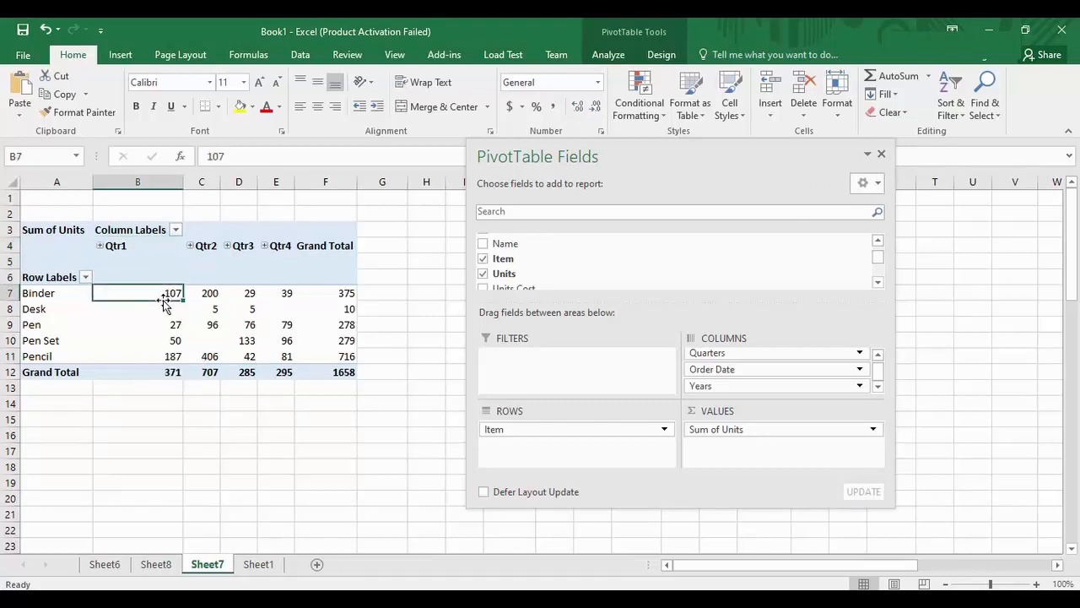
pyautogui.click(162, 324)
pyautogui.click(164, 357)
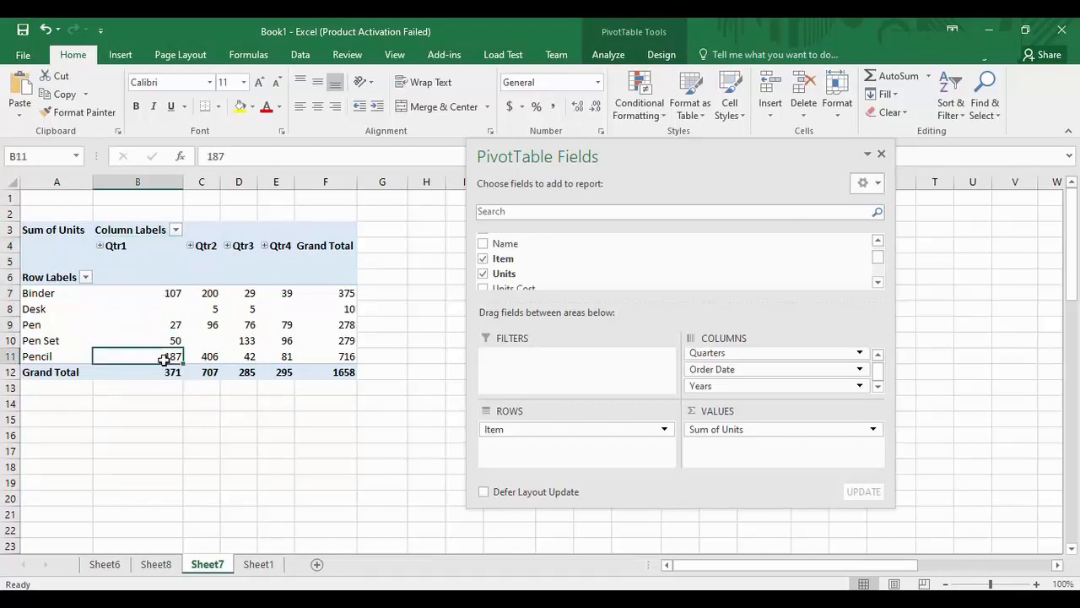
pyautogui.click(172, 295)
pyautogui.click(172, 325)
pyautogui.click(169, 356)
pyautogui.click(172, 371)
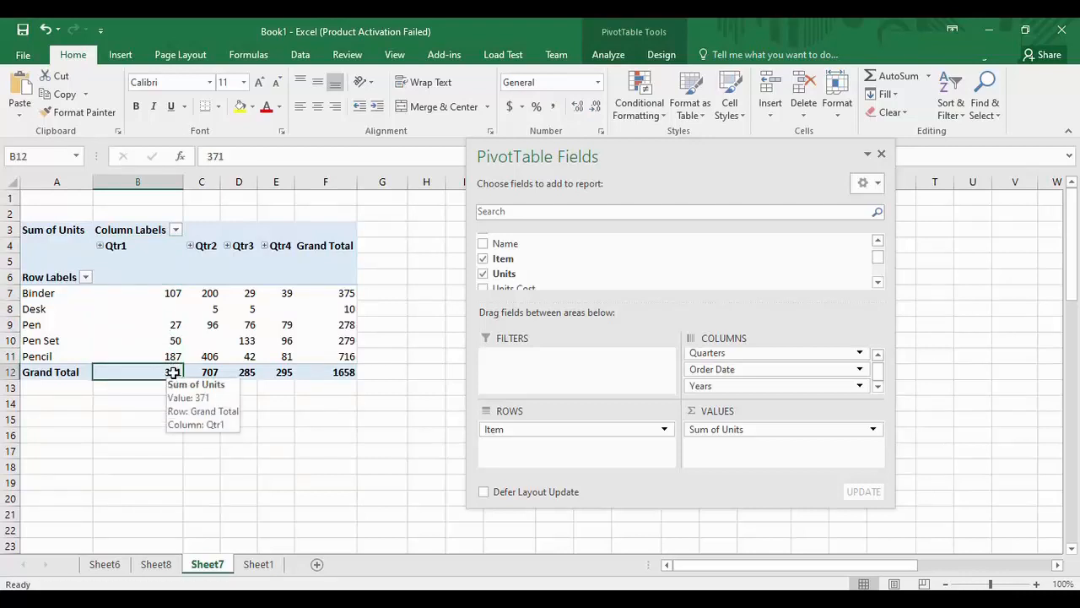
pyautogui.click(212, 292)
pyautogui.click(215, 260)
pyautogui.click(250, 250)
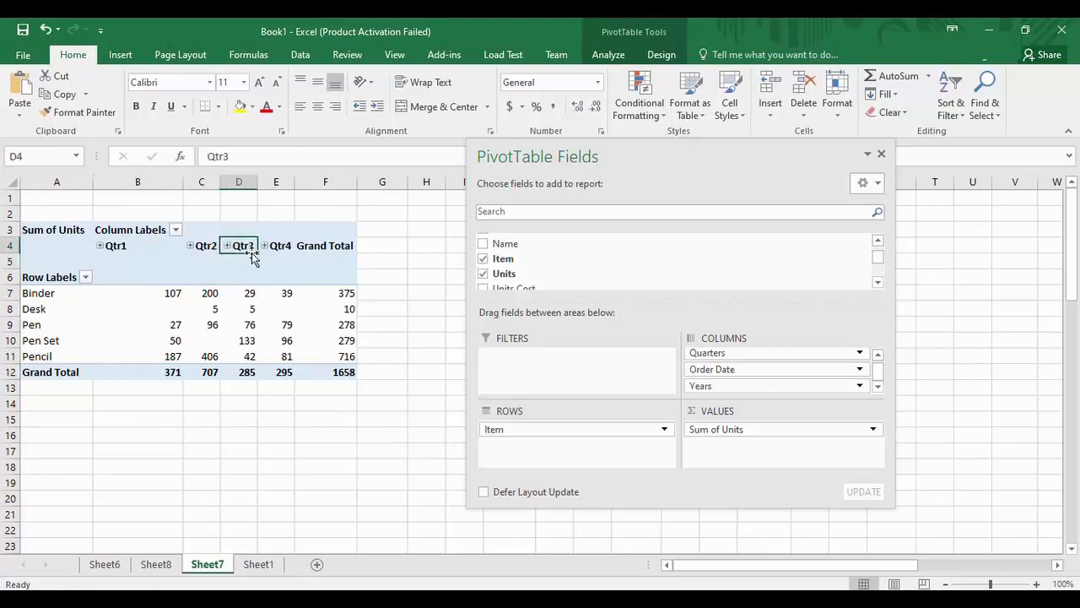
pyautogui.click(304, 258)
pyautogui.click(287, 259)
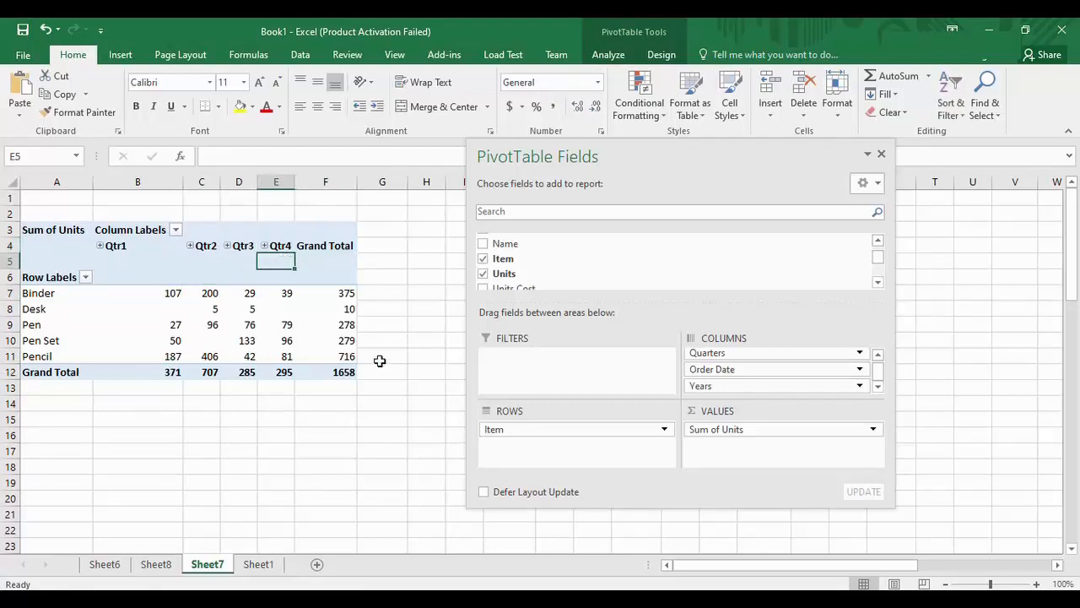
# Step: Move Years to the beginning of the PivotTable's columns, and take Years, Quarters and Order Date out of the columns
pyautogui.click(859, 385)
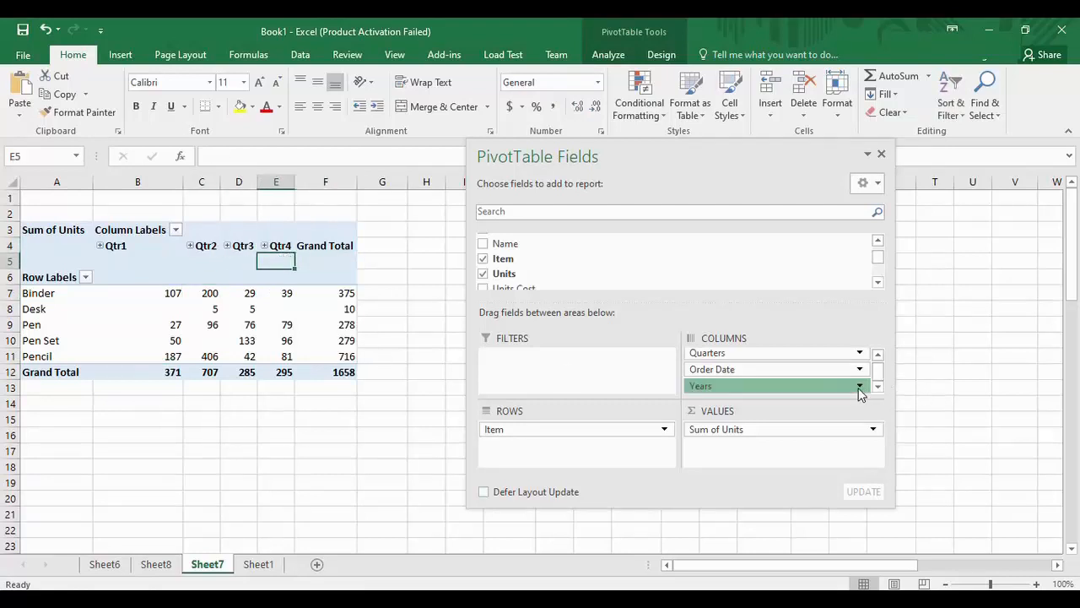
pyautogui.click(775, 441)
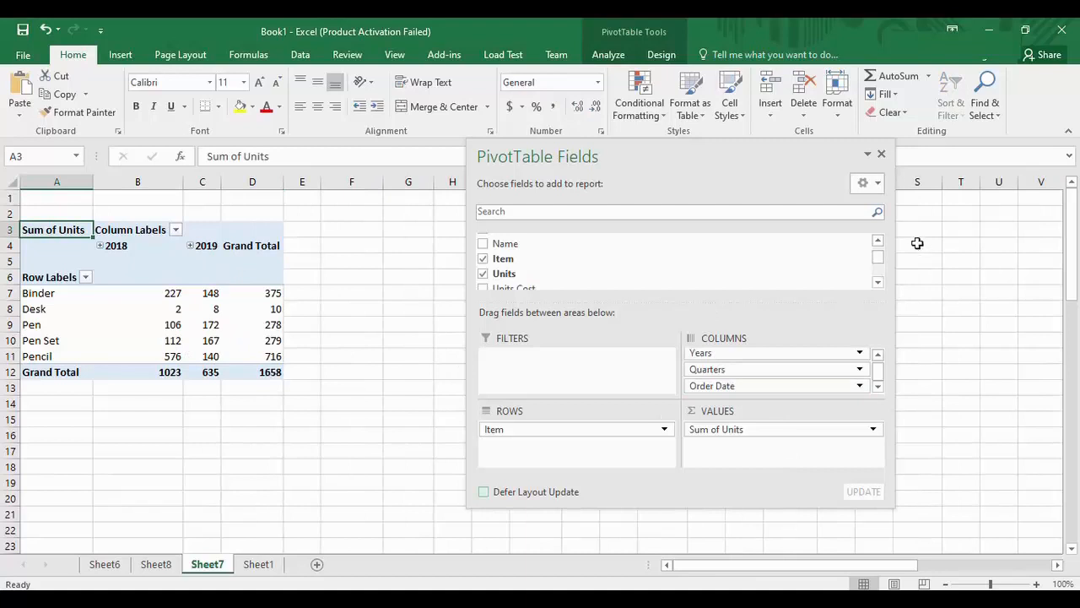
pyautogui.scroll(1, 877, 260)
pyautogui.scroll(-2, 878, 260)
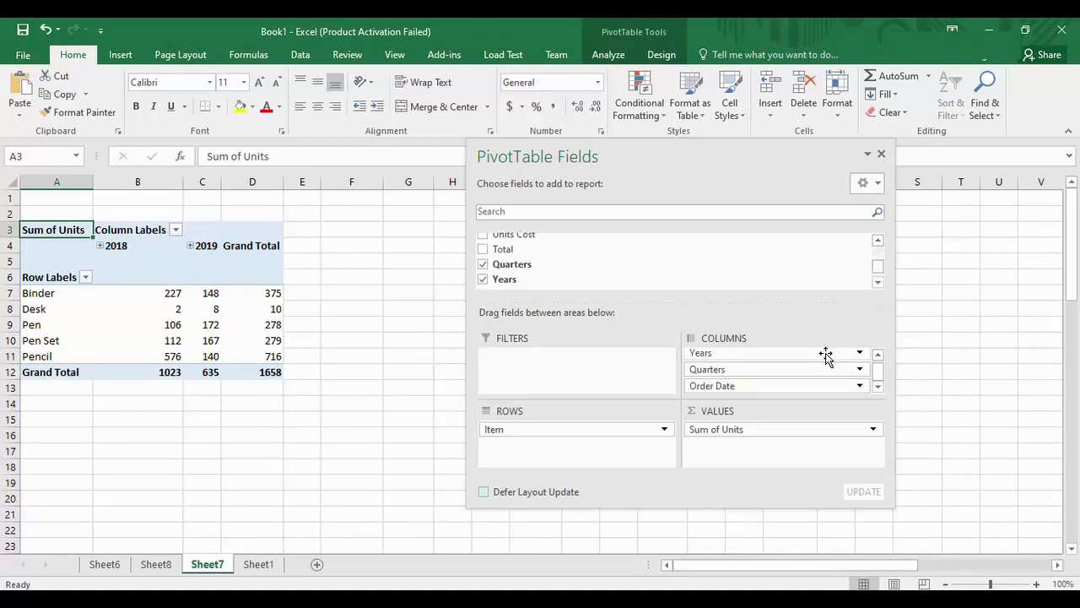
pyautogui.moveTo(825, 356); pyautogui.dragTo(819, 278)
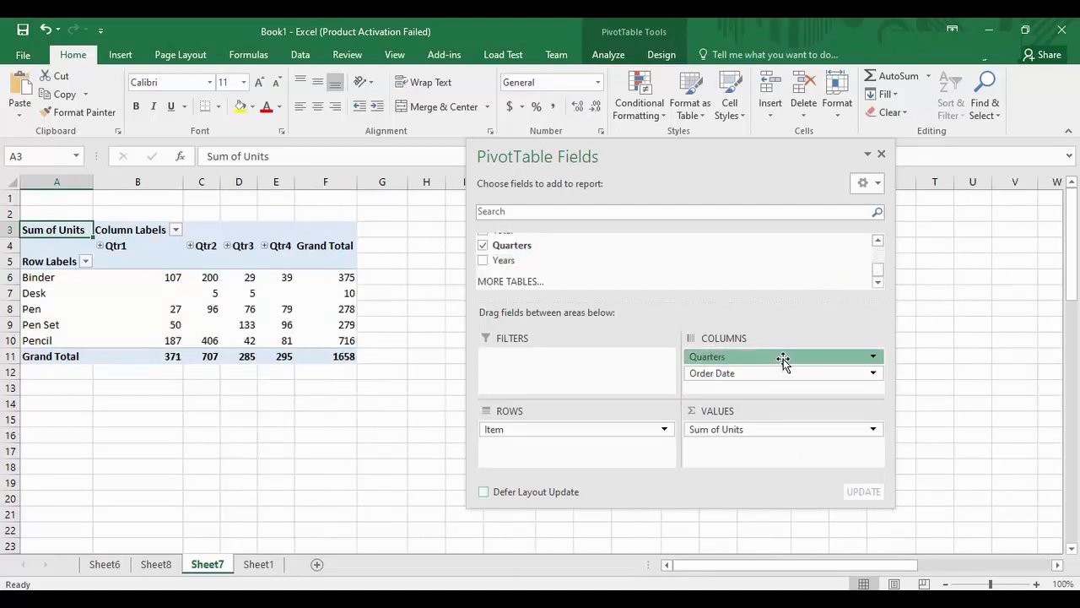
pyautogui.moveTo(783, 361); pyautogui.dragTo(757, 257)
pyautogui.moveTo(747, 357); pyautogui.dragTo(749, 270)
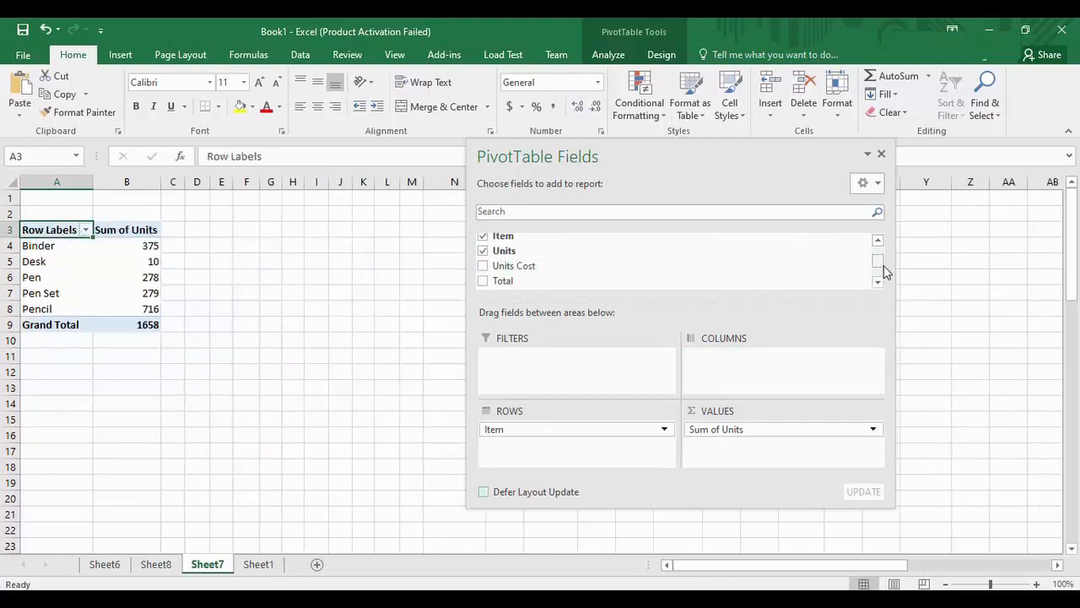
# Step: Add the Name field to the PivotTable's columns and move the field list clear of the table
pyautogui.moveTo(883, 266); pyautogui.dragTo(877, 261)
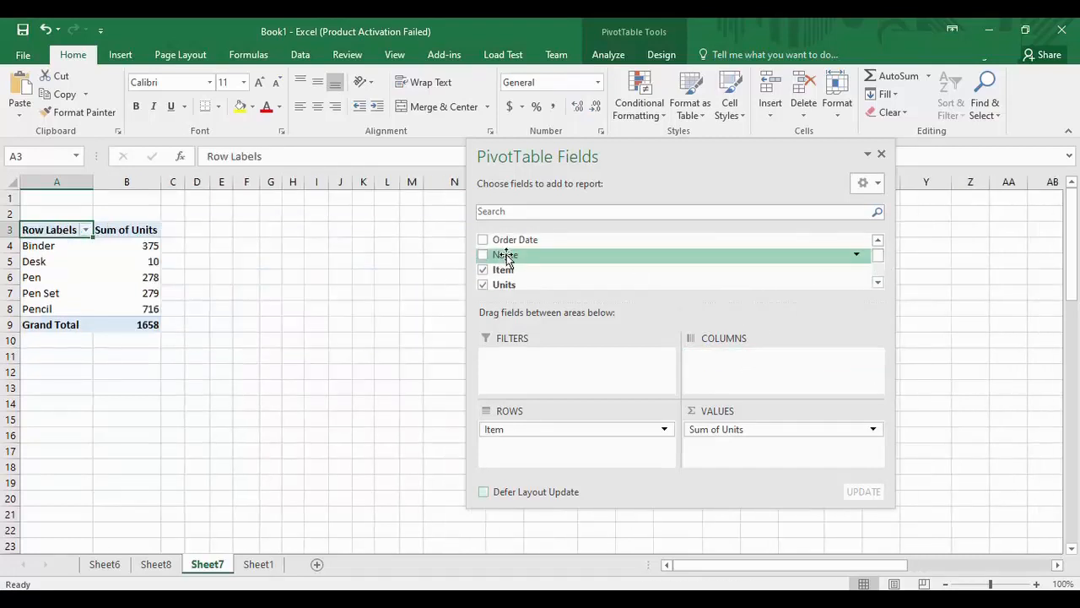
pyautogui.moveTo(507, 259); pyautogui.dragTo(712, 377)
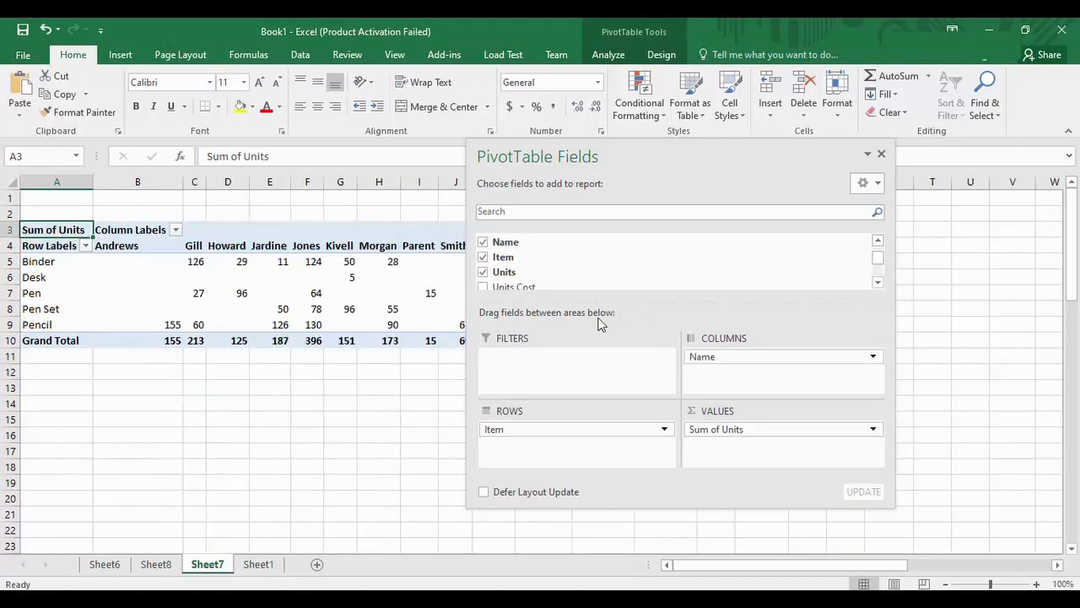
pyautogui.moveTo(802, 150); pyautogui.dragTo(986, 139)
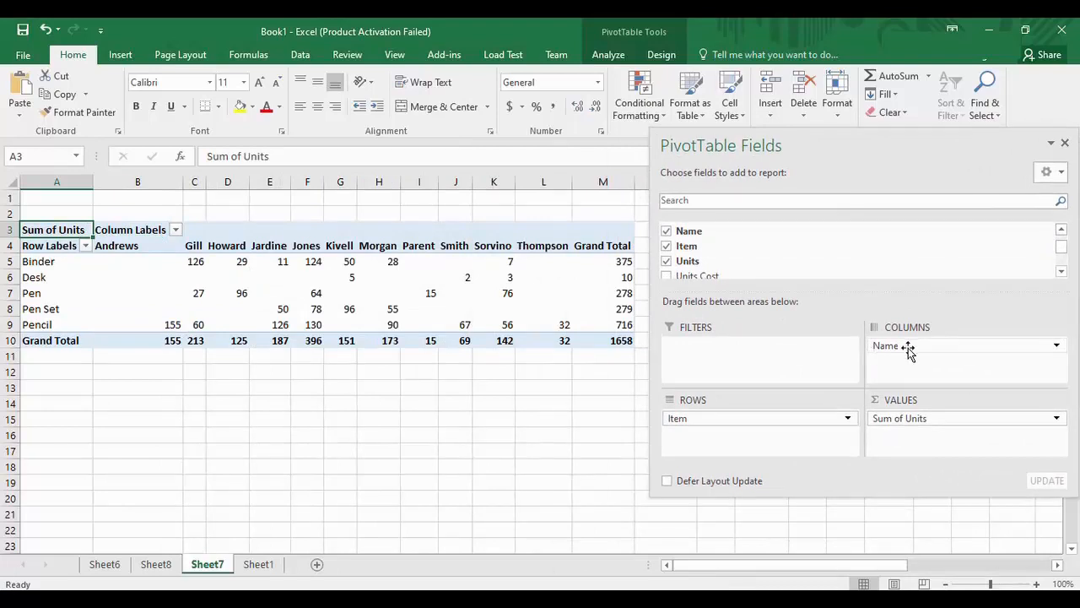
# Step: Examine the unit sums per person, checking the first name's column for each item
pyautogui.click(509, 367)
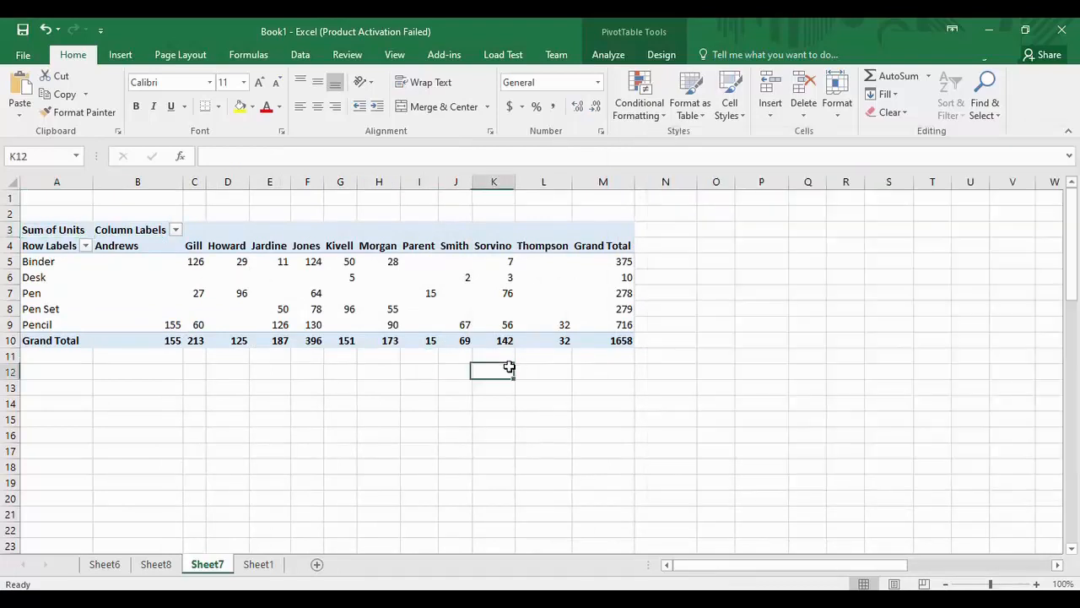
pyautogui.click(147, 267)
pyautogui.click(165, 293)
pyautogui.click(173, 328)
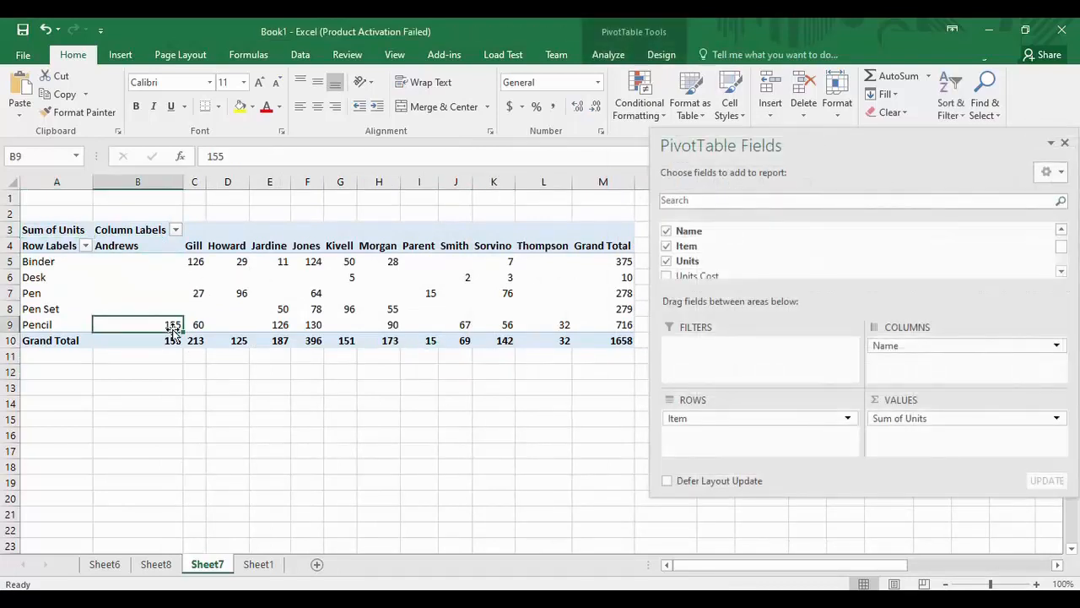
pyautogui.click(227, 415)
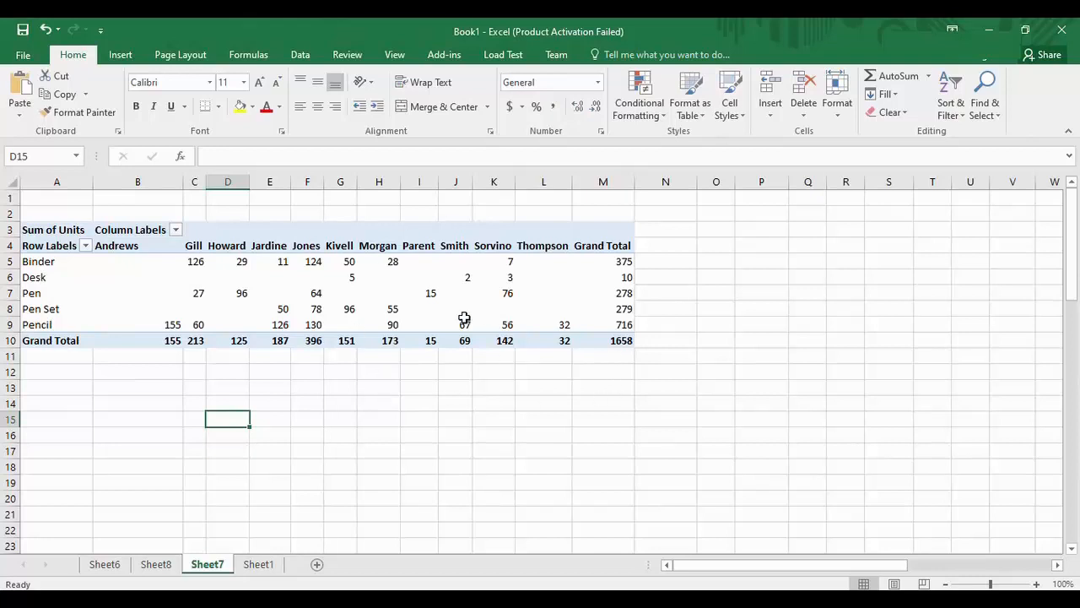
# Step: Examine the unit sums for the person in column H, checking the Binder, Pen Set and Pencil cells
pyautogui.click(385, 246)
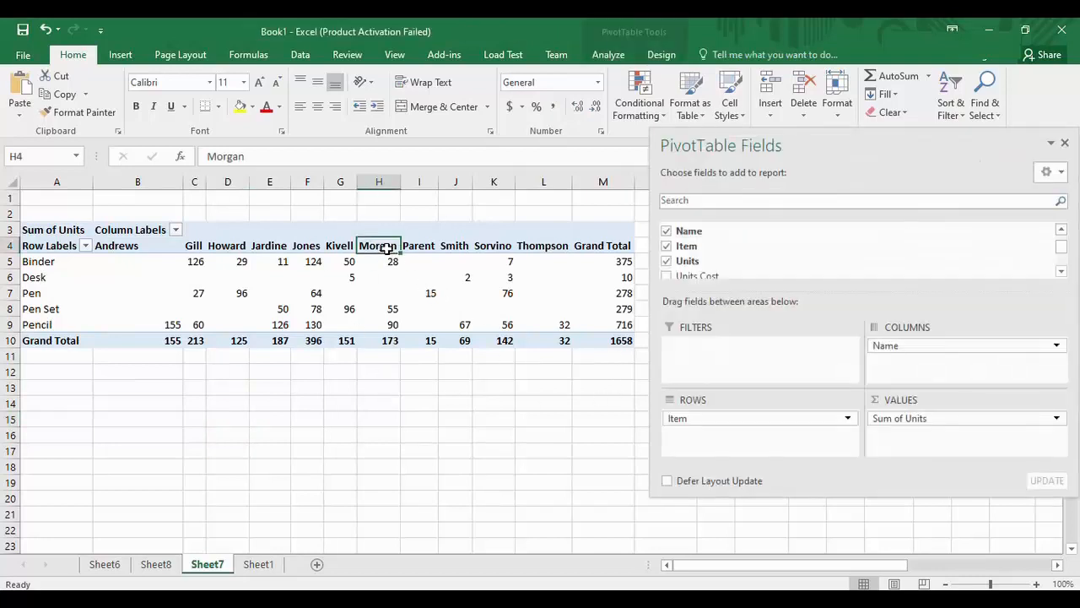
pyautogui.click(393, 263)
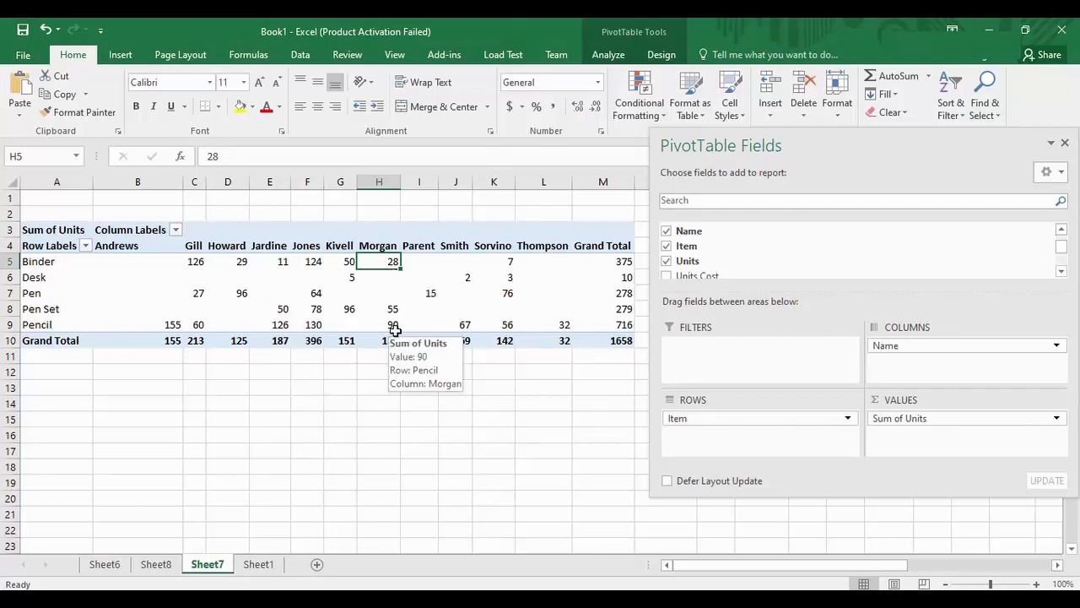
pyautogui.click(396, 312)
pyautogui.click(395, 324)
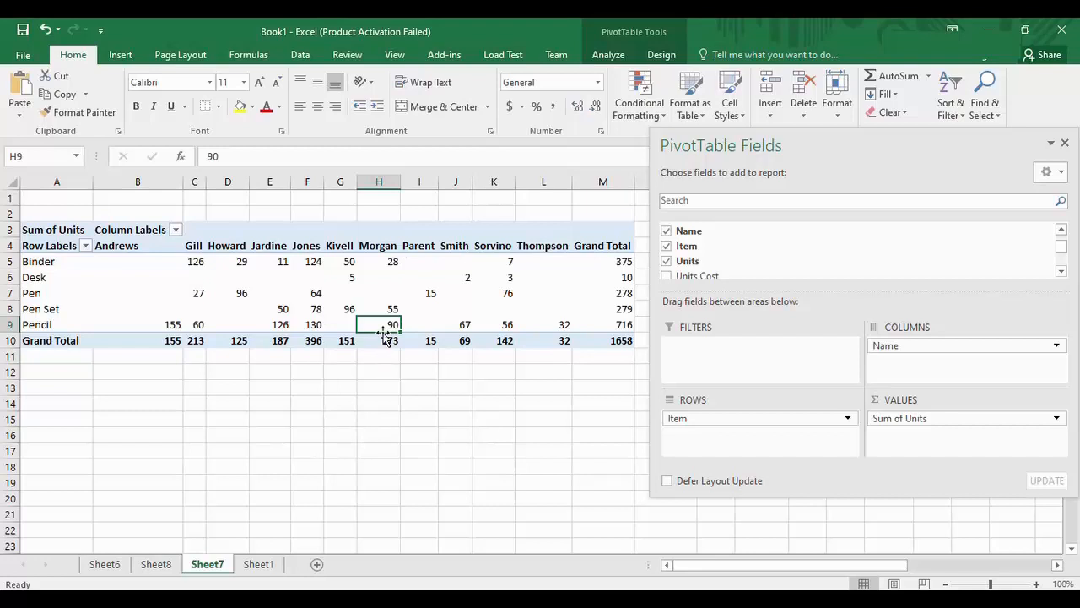
pyautogui.click(382, 245)
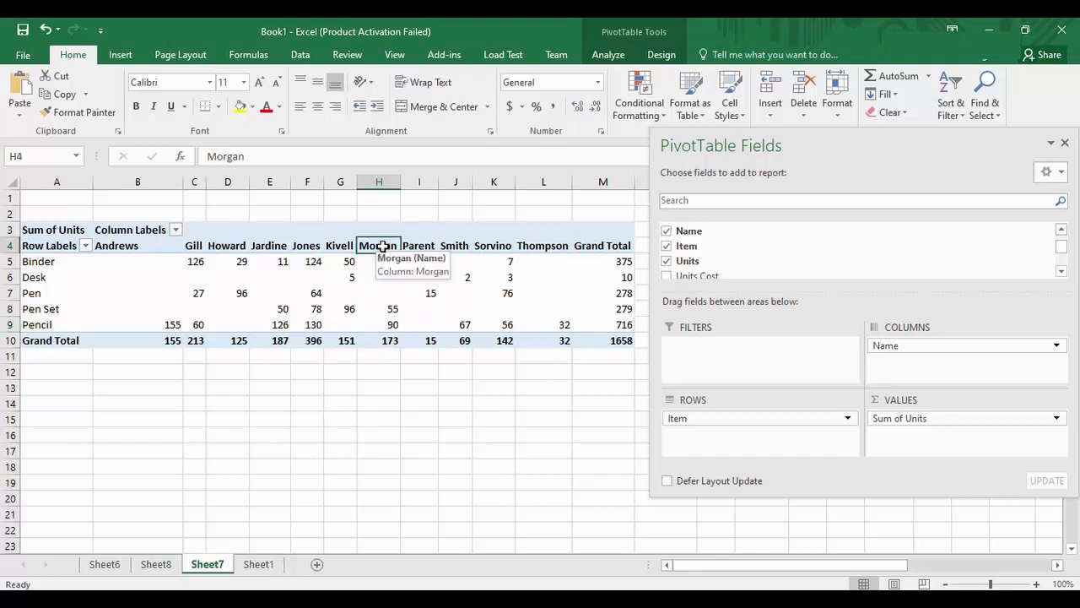
# Step: Extract the source records behind the column H person's Binder units to a new sheet and examine the record's fields
pyautogui.doubleClick(382, 246)
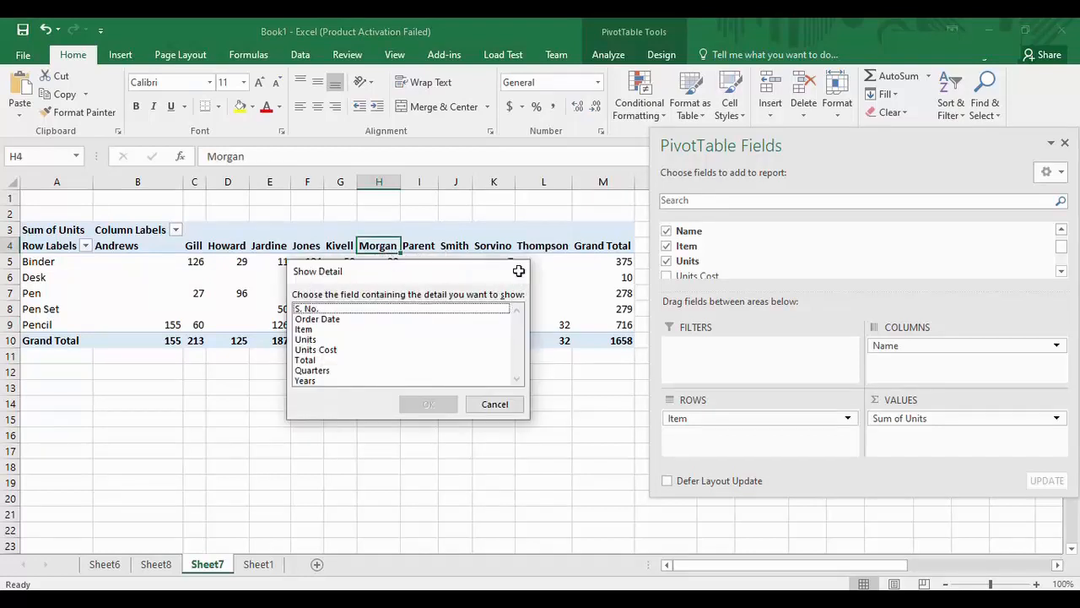
pyautogui.press('Escape')
pyautogui.doubleClick(387, 260)
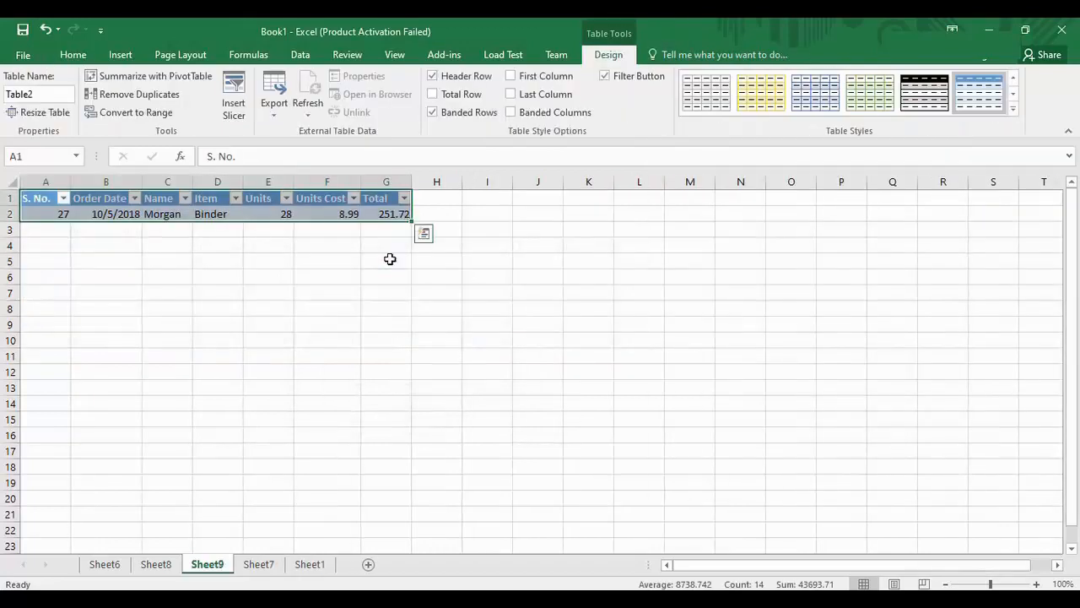
pyautogui.click(320, 307)
pyautogui.click(116, 214)
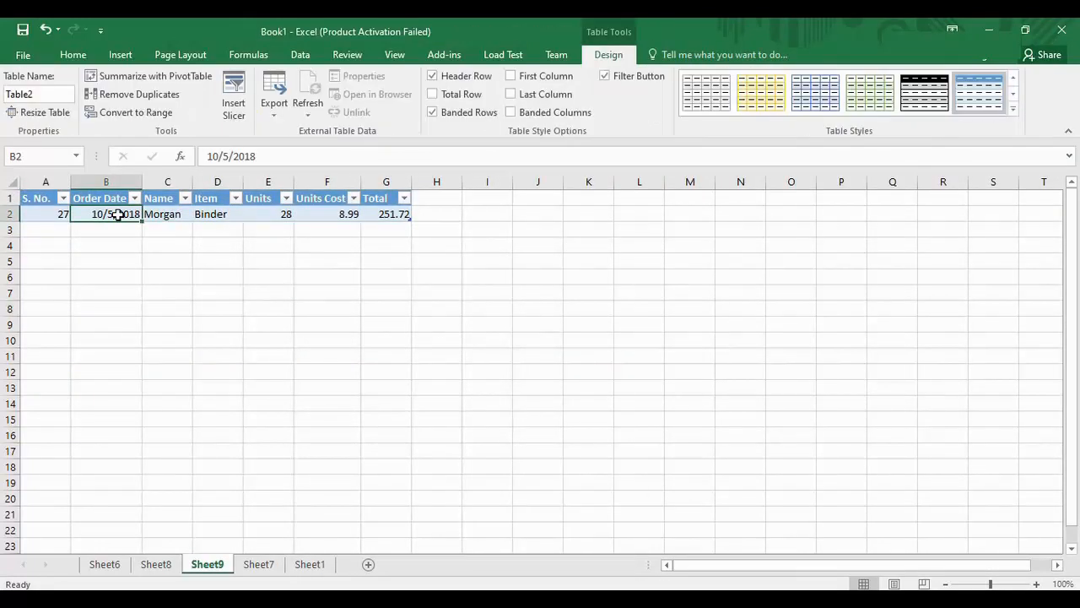
pyautogui.hotkey('ctrl', 'a')
pyautogui.hotkey('ctrl', 'a')
pyautogui.click(176, 244)
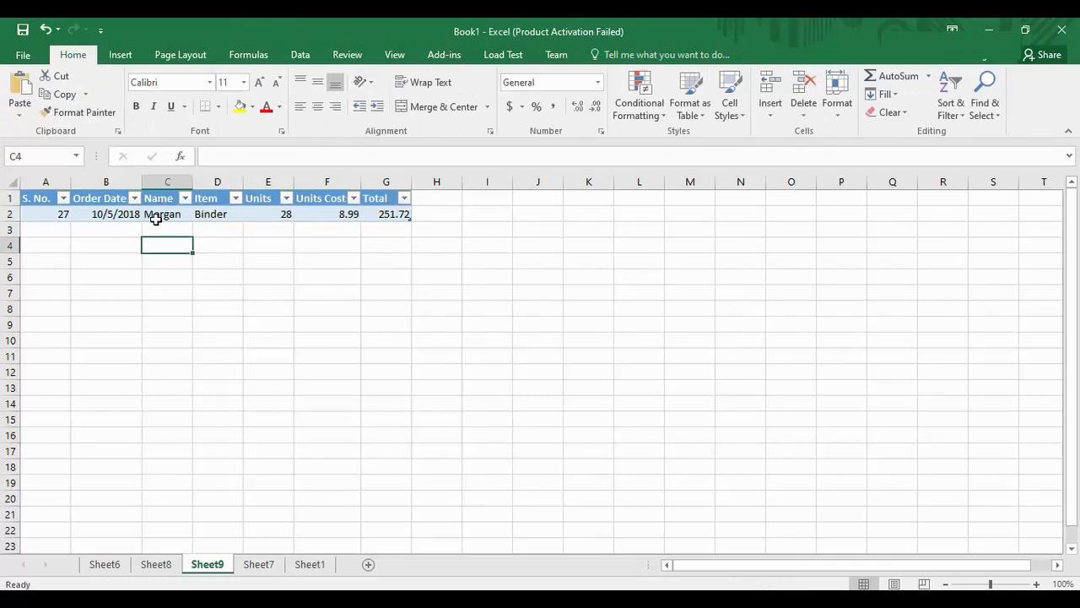
pyautogui.click(152, 214)
pyautogui.hotkey('ctrl', 'a')
pyautogui.hotkey('ctrl', 'a')
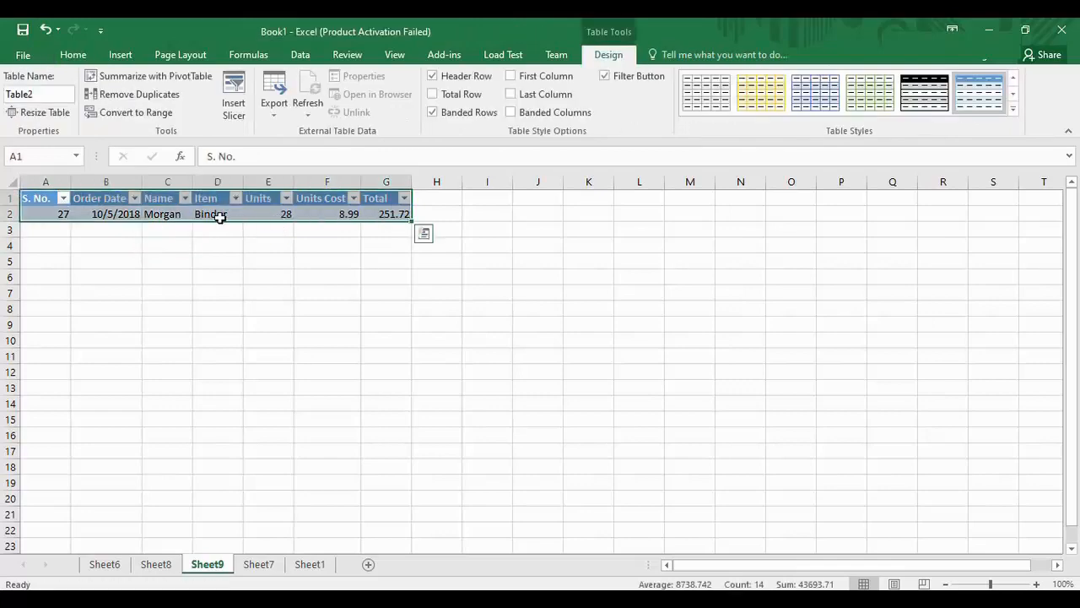
# Step: Extract the source records behind the column H person's grand total to a new sheet, and return to that total in the PivotTable
pyautogui.click(258, 563)
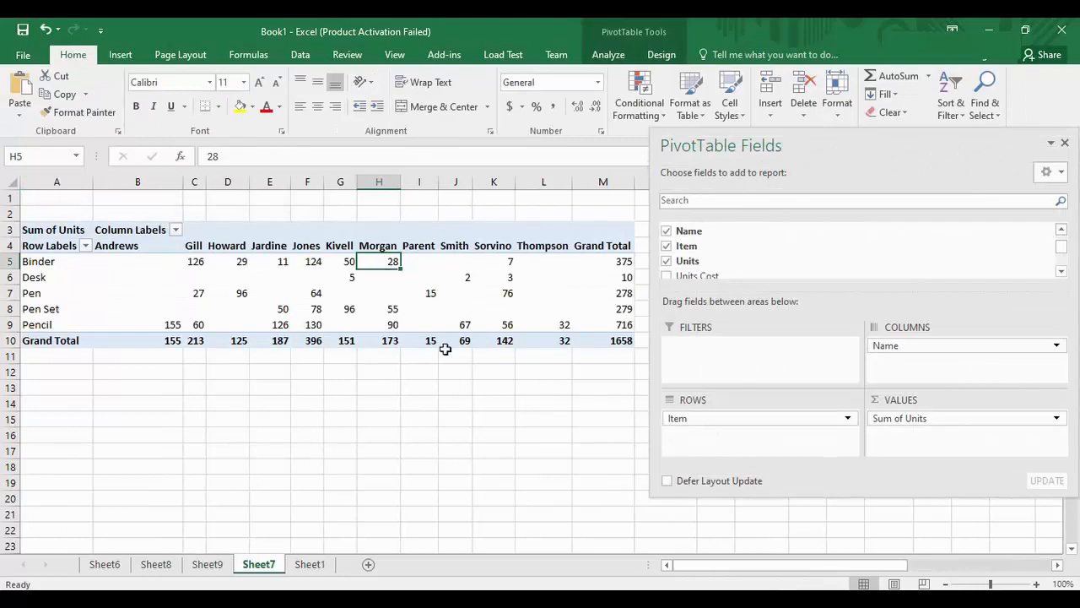
pyautogui.doubleClick(385, 340)
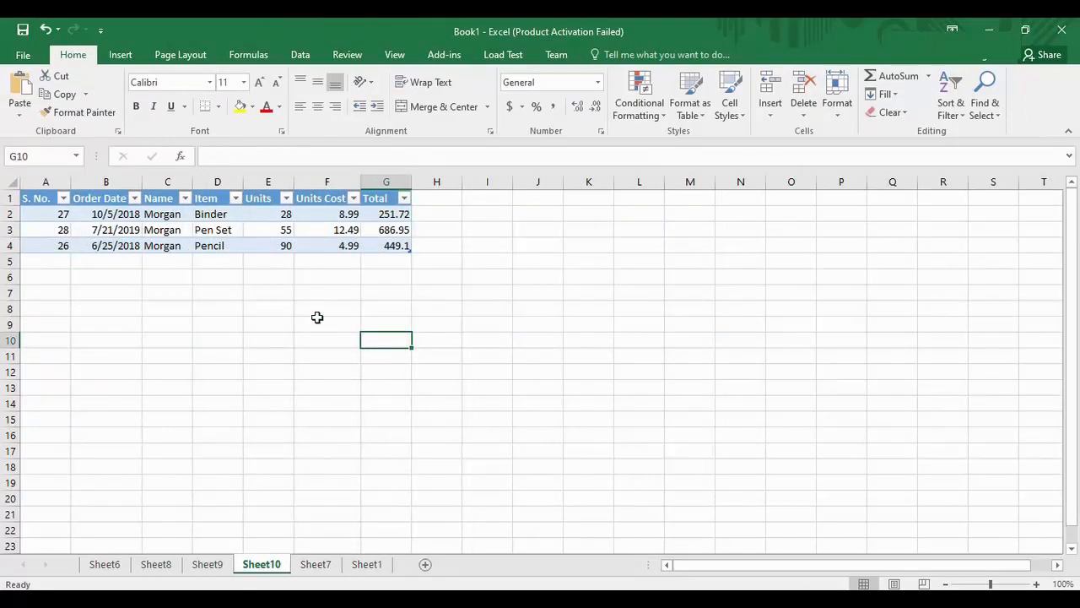
pyautogui.click(314, 565)
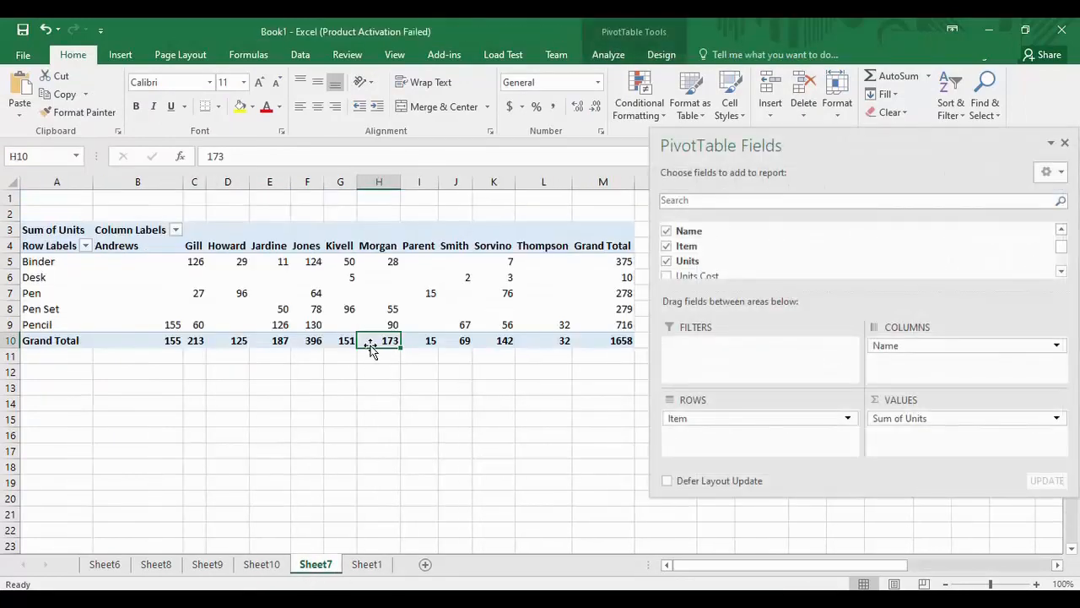
pyautogui.moveTo(394, 343)
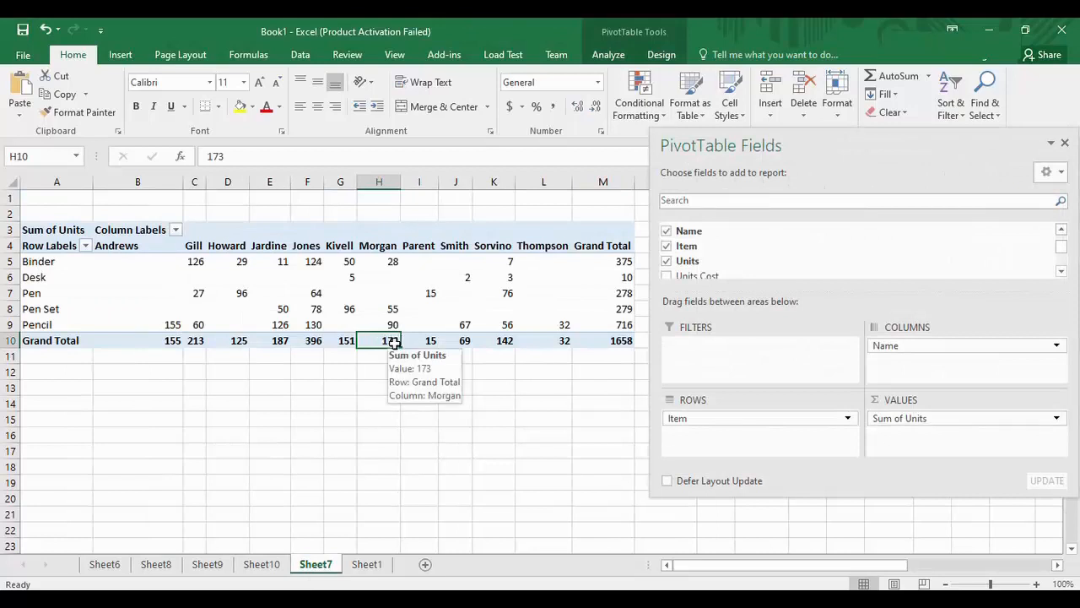
# Step: Check each record's units on Sheet10 and add an AutoSum total directly below the Units column in E5
pyautogui.click(261, 564)
pyautogui.click(279, 305)
pyautogui.click(281, 212)
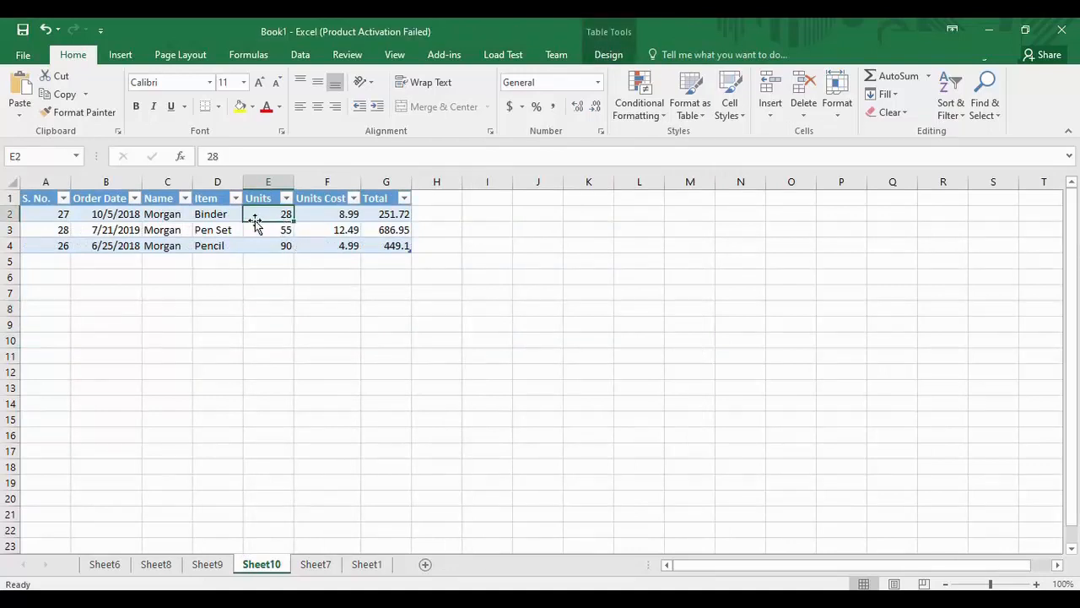
pyautogui.click(271, 236)
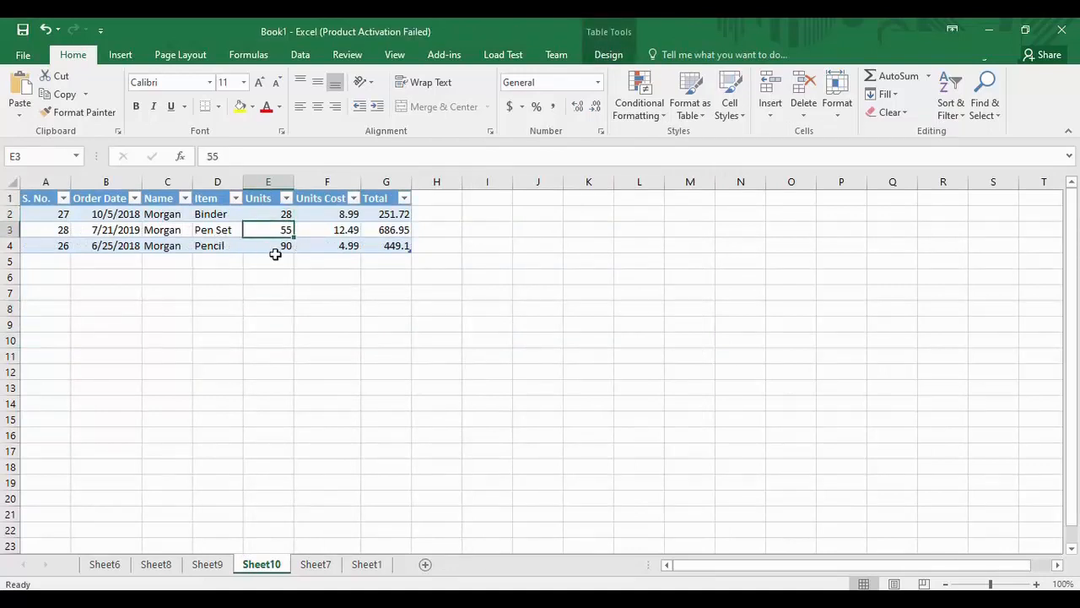
pyautogui.click(278, 257)
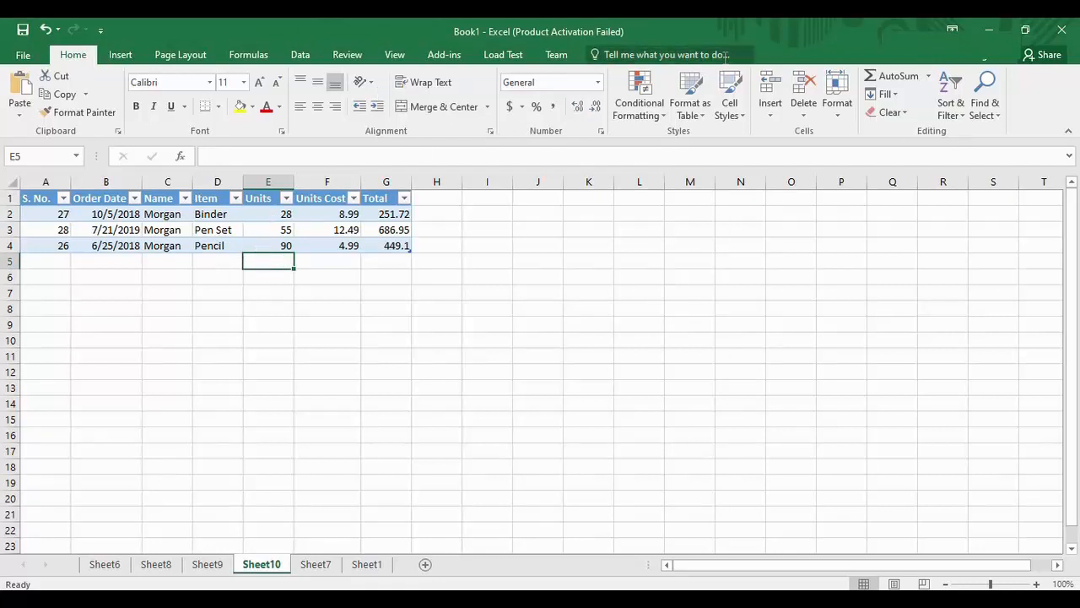
pyautogui.click(898, 76)
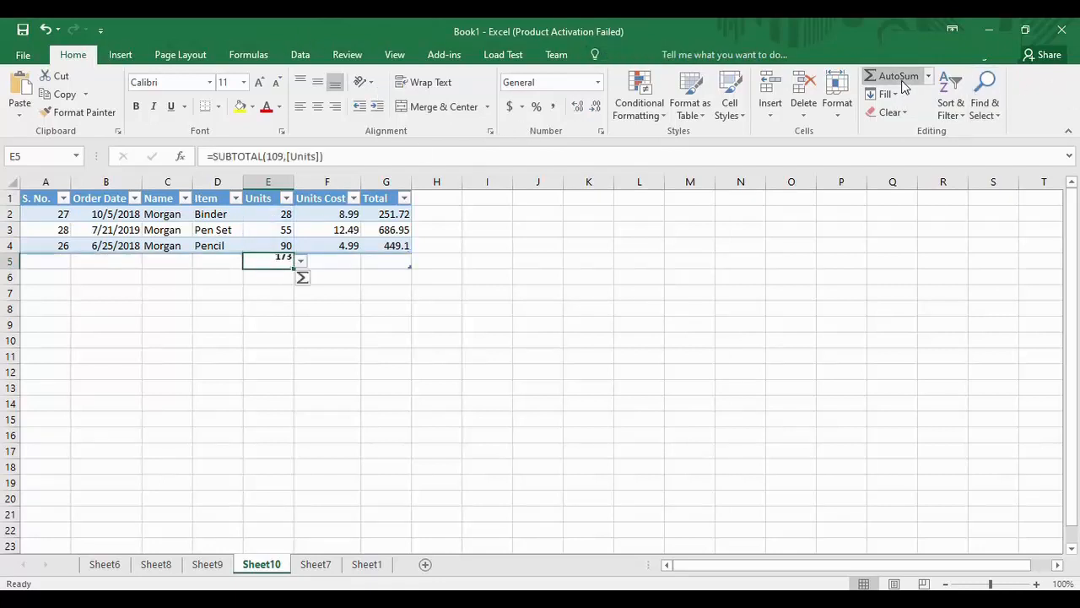
pyautogui.click(261, 323)
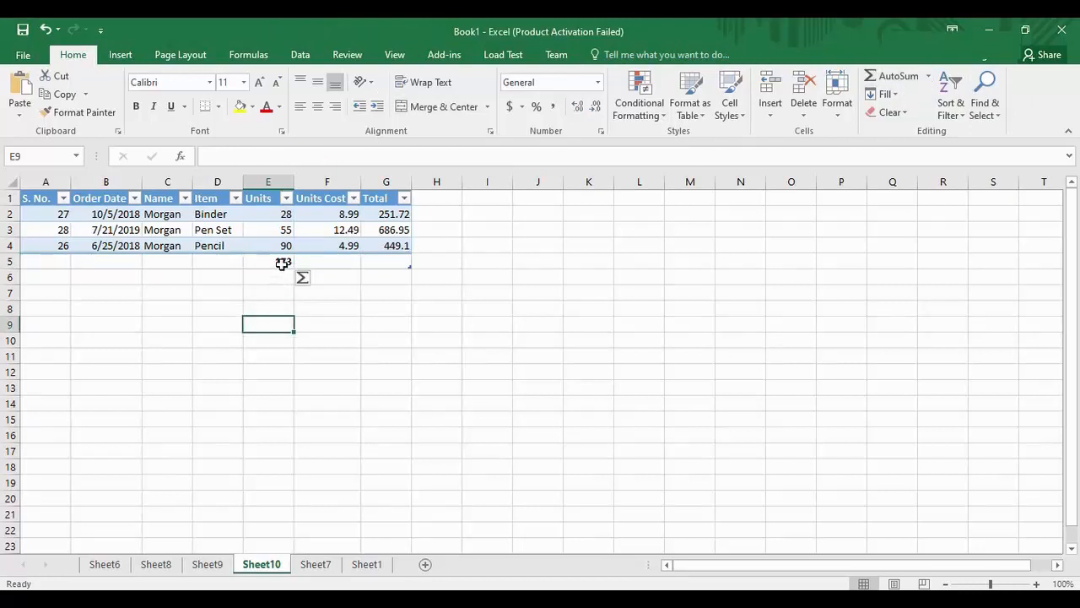
pyautogui.click(248, 264)
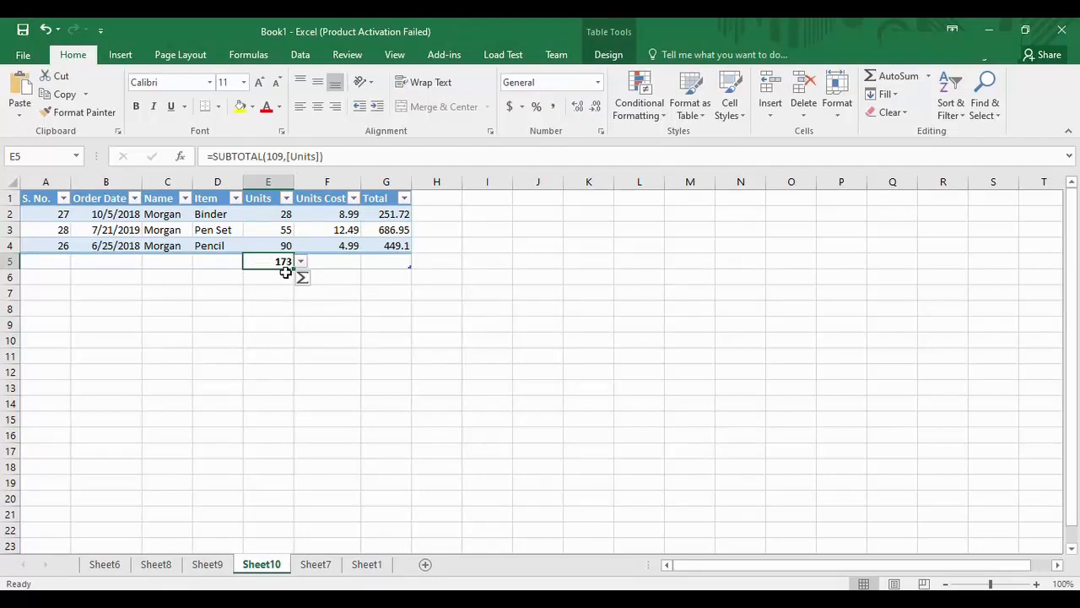
pyautogui.click(284, 278)
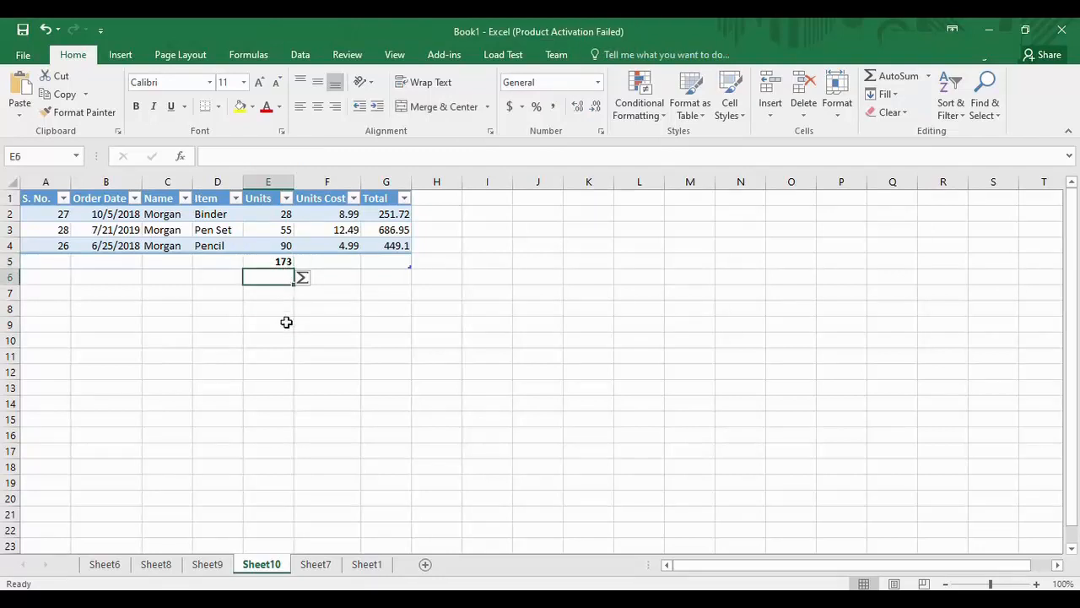
# Step: Replace Units with Units Cost as the summed value in the PivotTable on Sheet7
pyautogui.click(321, 564)
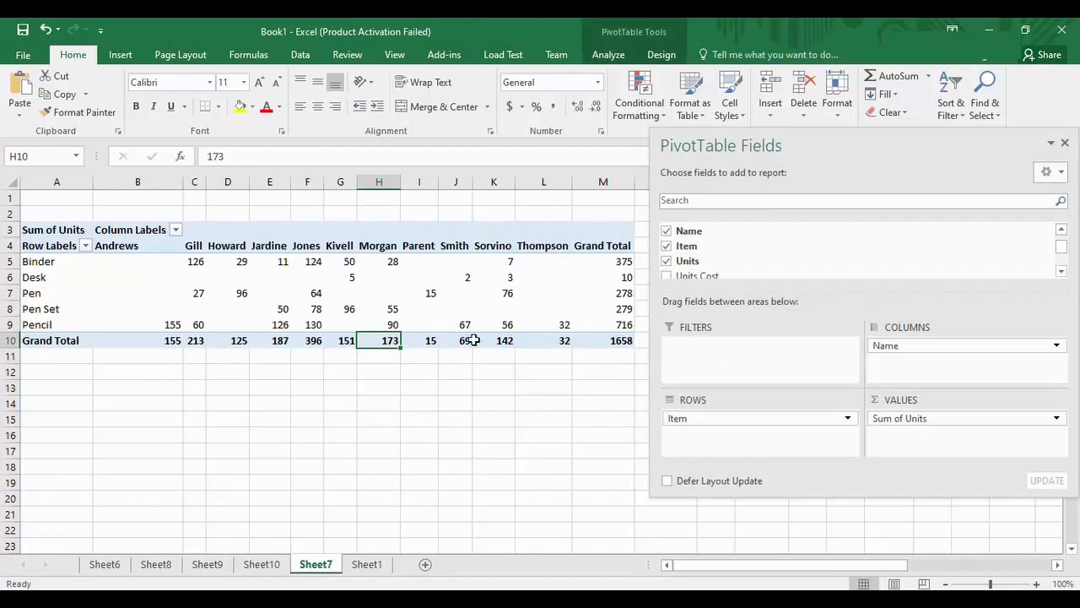
pyautogui.click(423, 416)
pyautogui.click(376, 252)
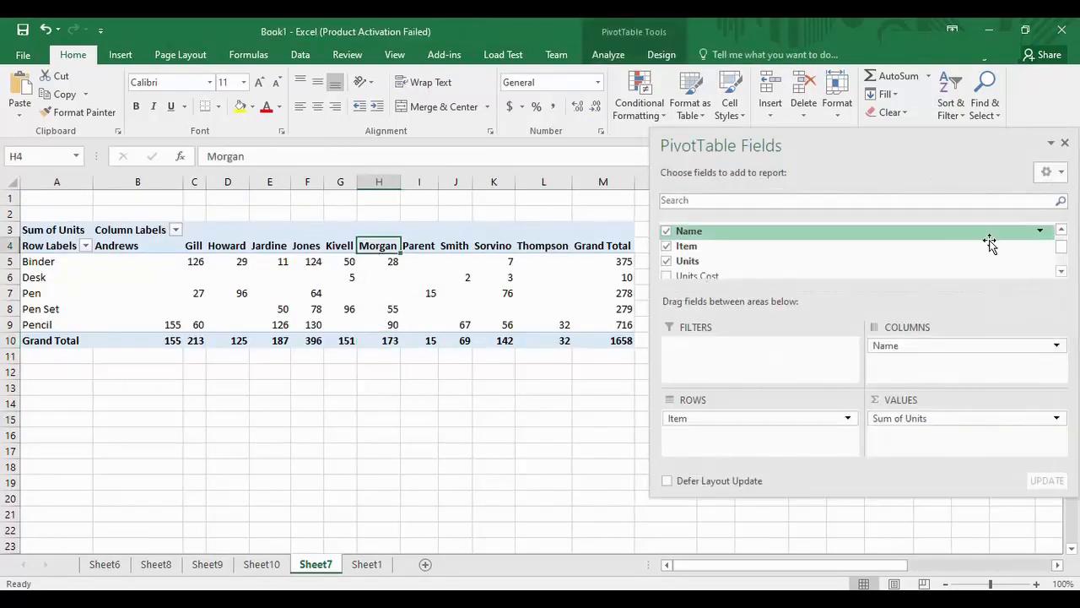
pyautogui.moveTo(1060, 246); pyautogui.dragTo(1061, 252)
pyautogui.moveTo(698, 243); pyautogui.dragTo(882, 240)
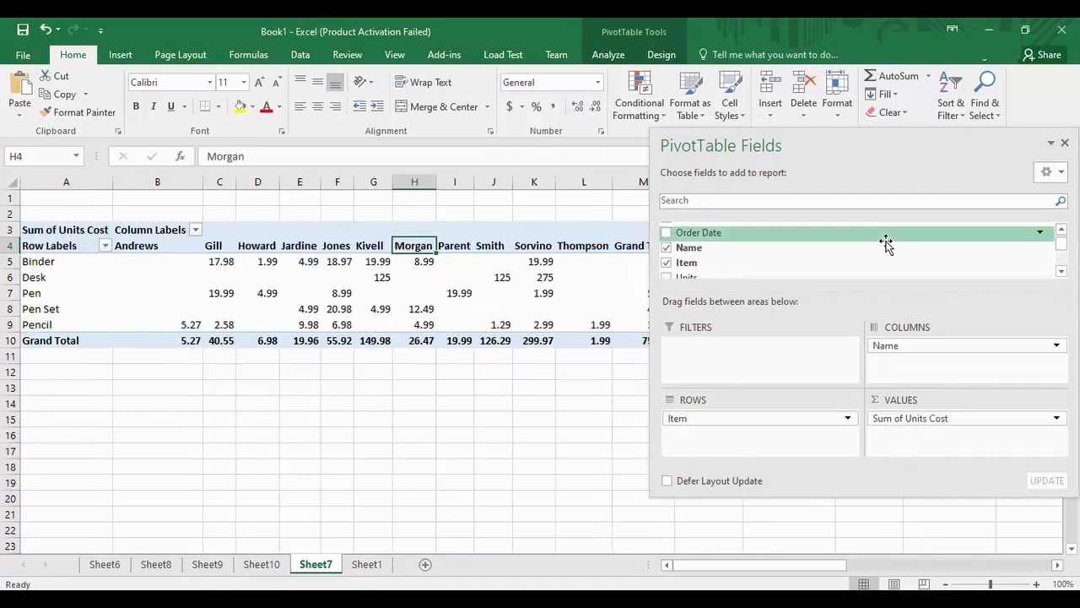
pyautogui.click(510, 470)
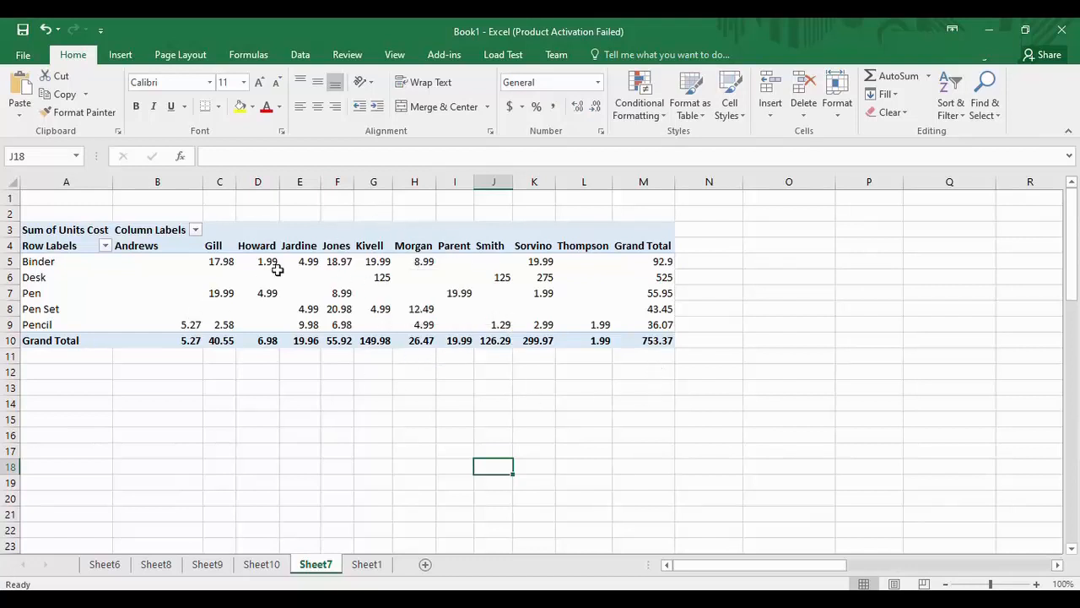
# Step: Extract the source records behind the column D person's units cost grand total to a new sheet
pyautogui.click(260, 247)
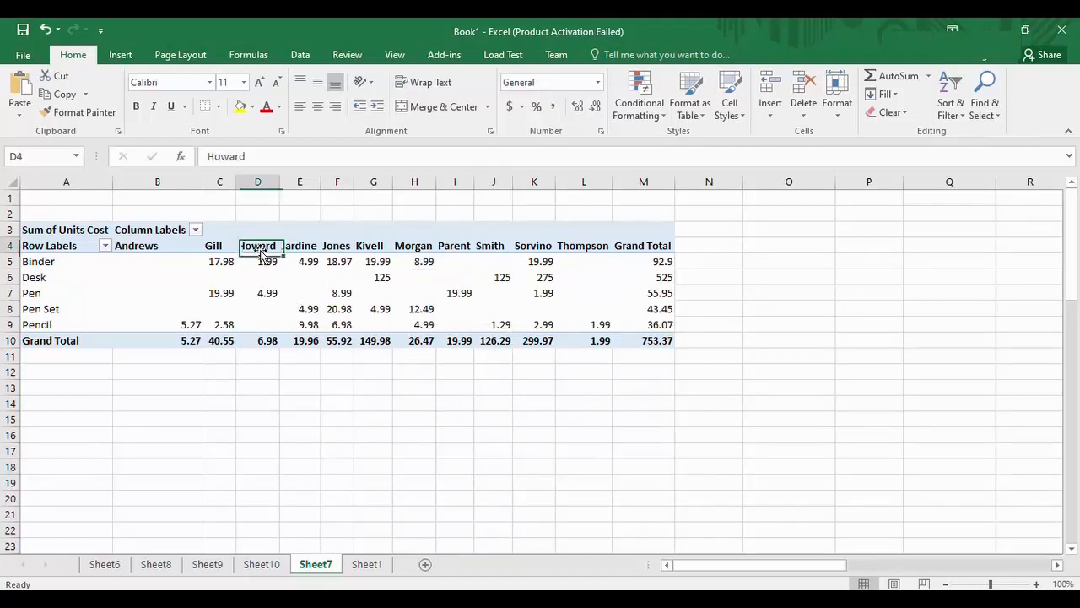
pyautogui.doubleClick(260, 341)
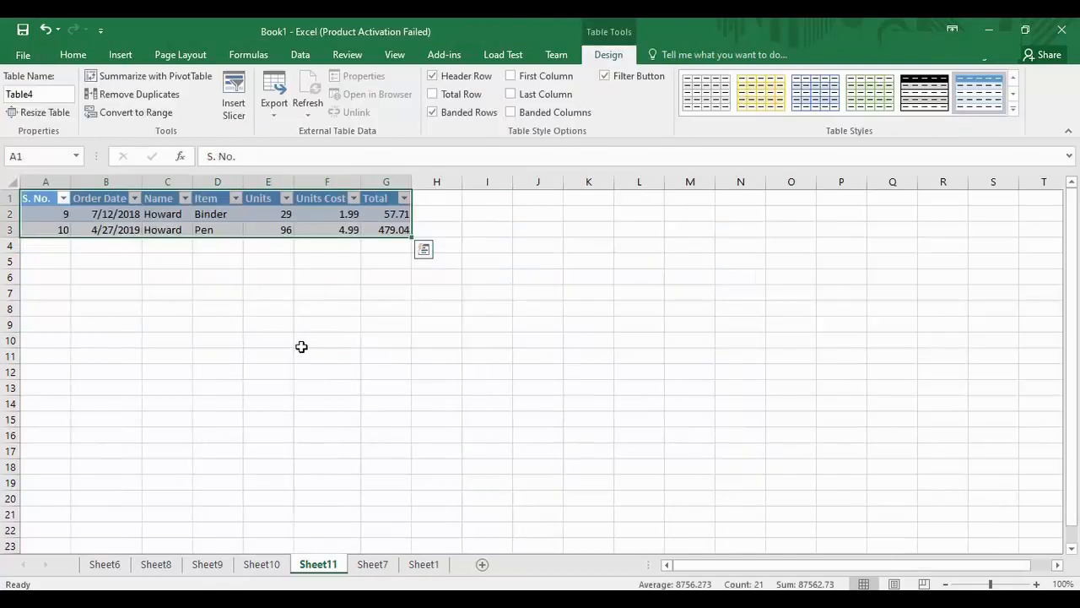
pyautogui.click(289, 272)
# Step: Add an AutoSum total below the Units Cost column in F4 and return to the PivotTable on Sheet7
pyautogui.click(329, 241)
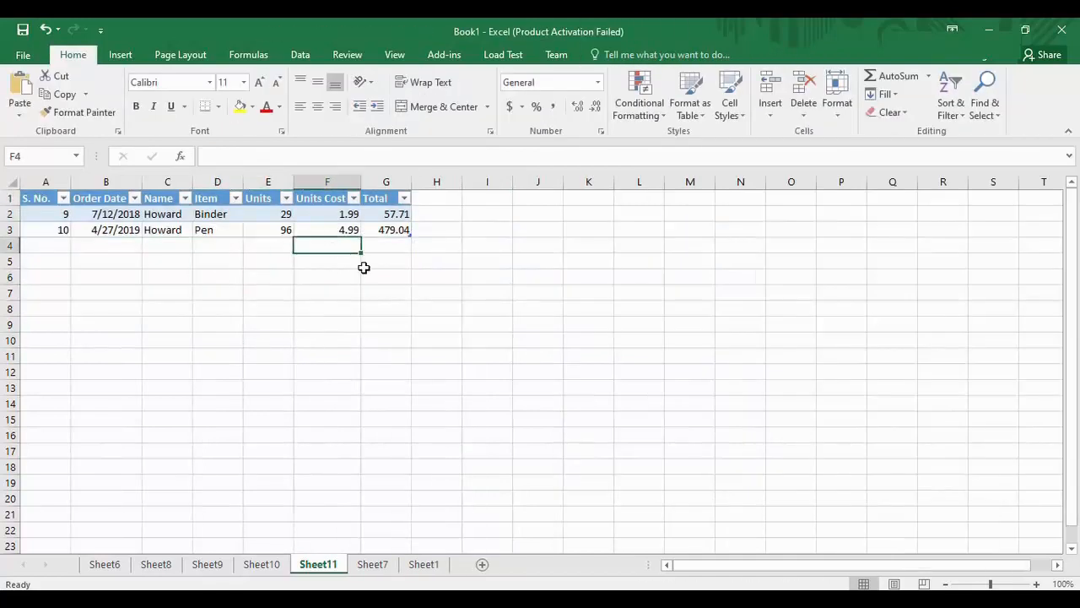
pyautogui.click(894, 78)
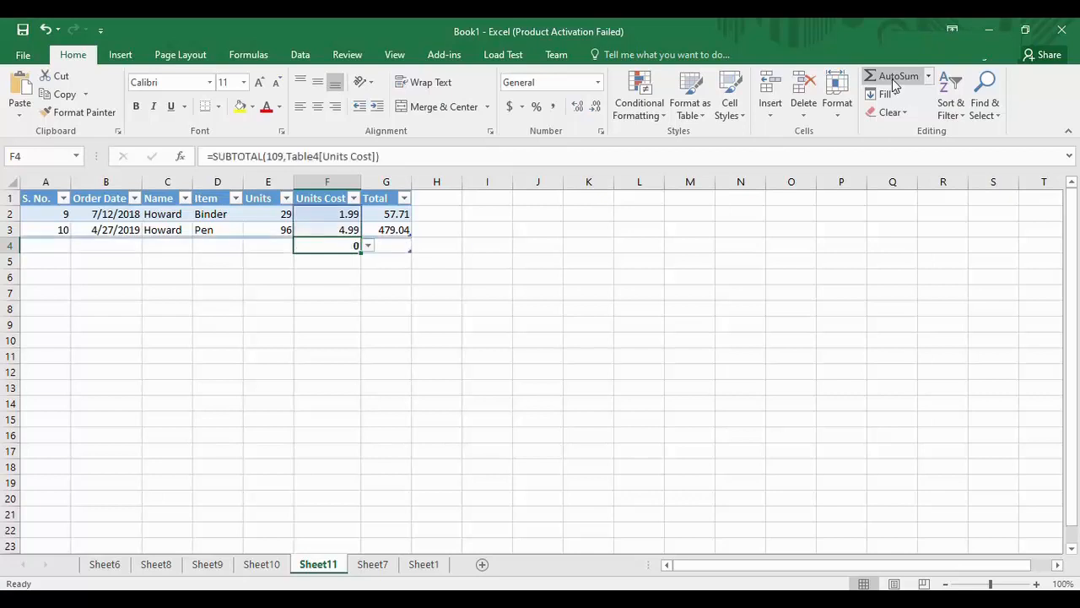
pyautogui.click(434, 267)
pyautogui.click(336, 243)
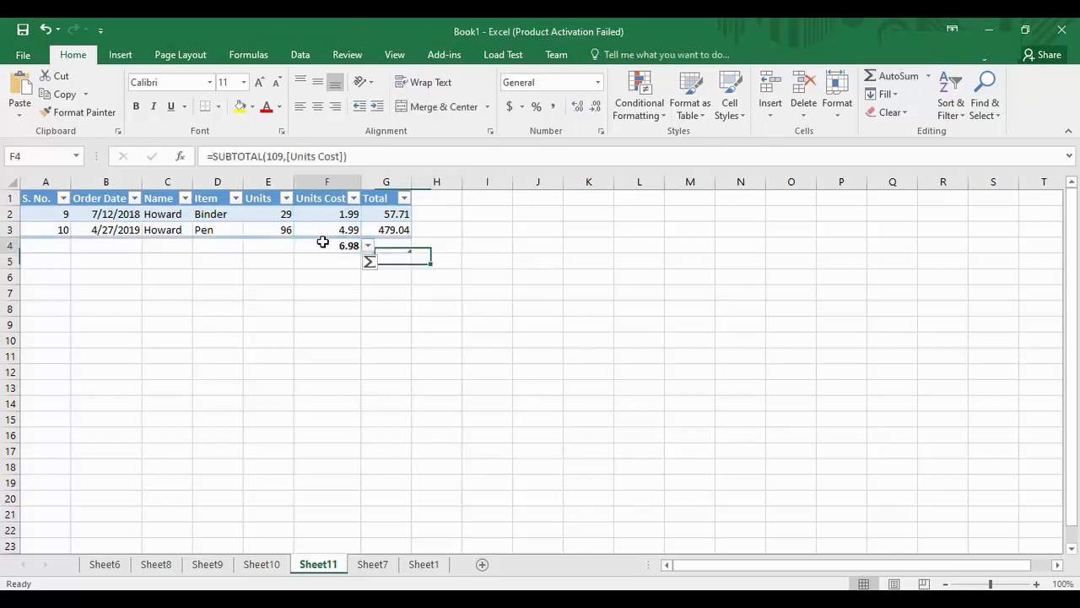
pyautogui.click(372, 564)
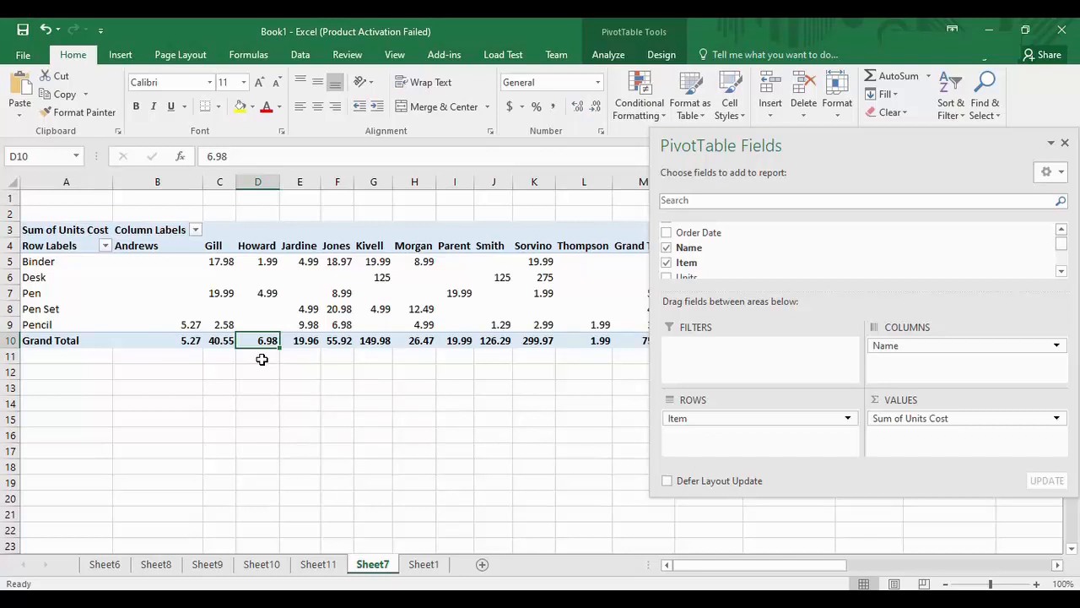
pyautogui.click(258, 371)
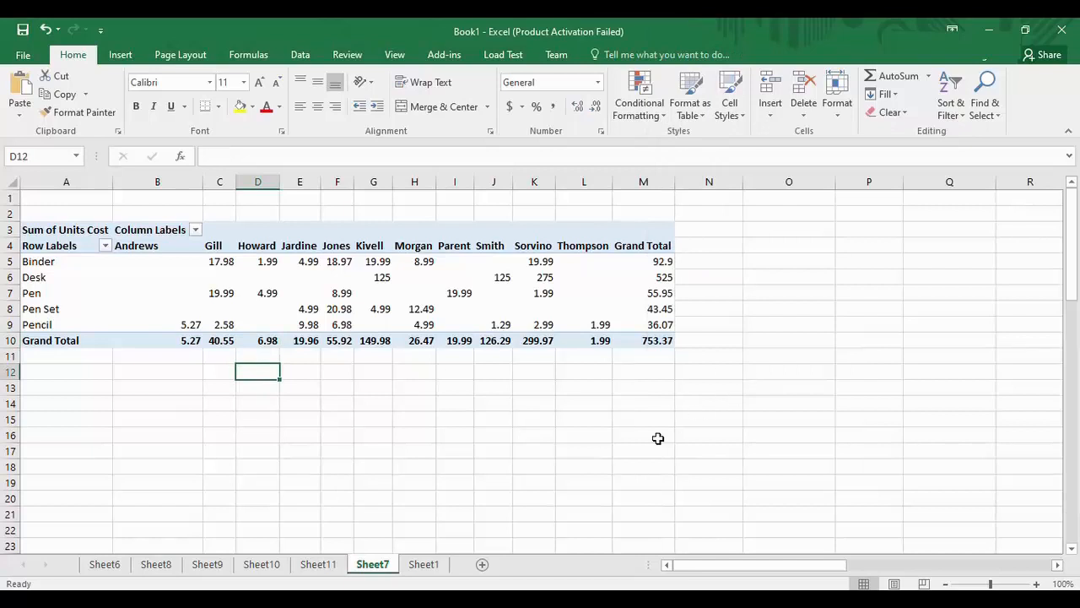